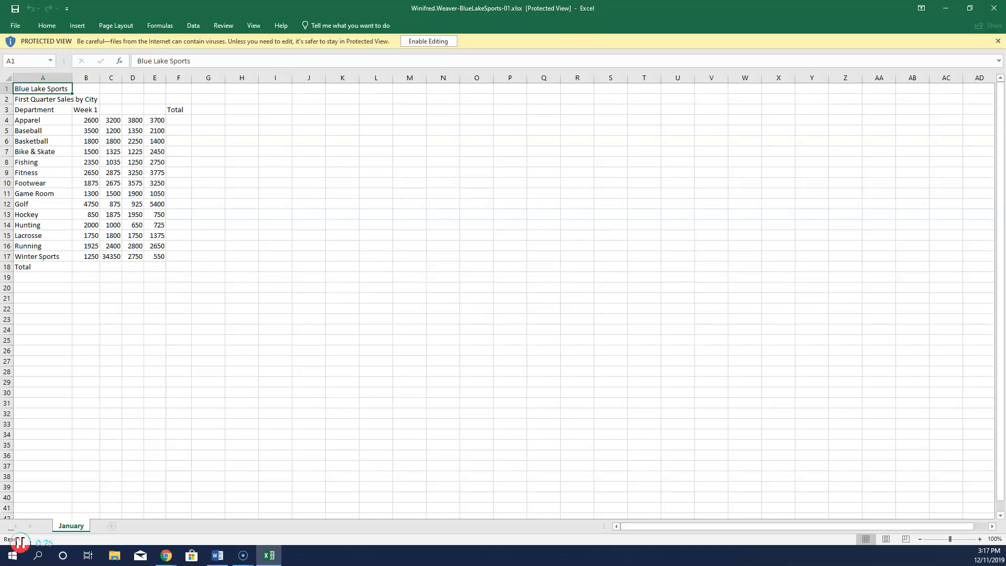
Enable editing on the downloaded BlueLakeSports-01.xlsx start workbook.
{"action": "left_click", "coordinate": [448, 42]}
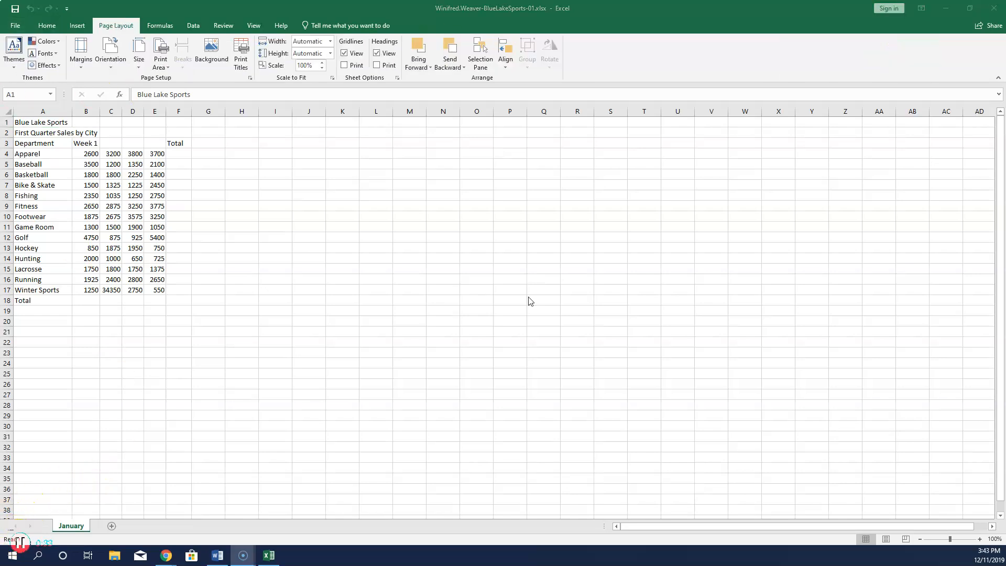
Choose Slice from the Page Layout Themes gallery.
{"action": "left_click", "coordinate": [123, 29]}
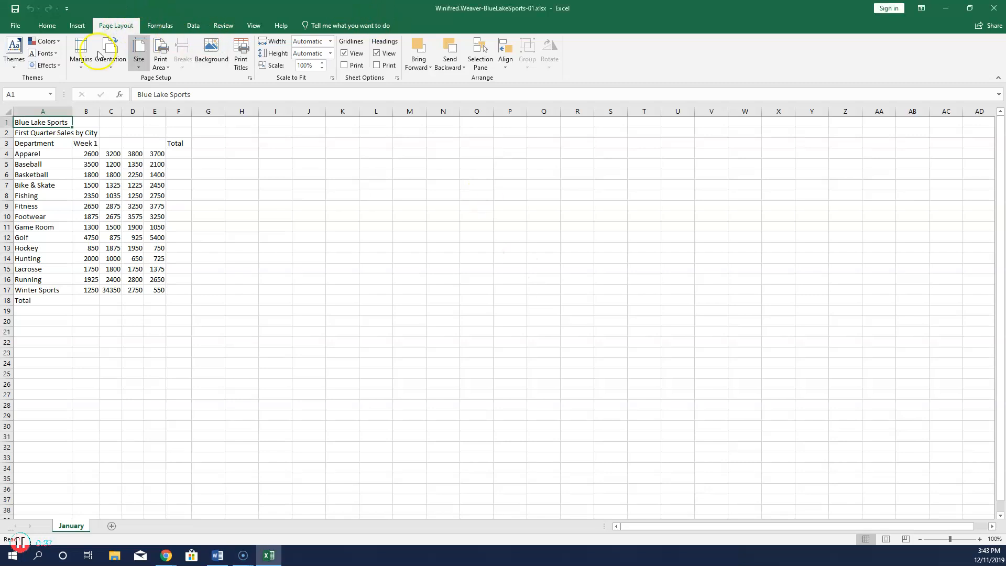
{"action": "left_click", "coordinate": [13, 59]}
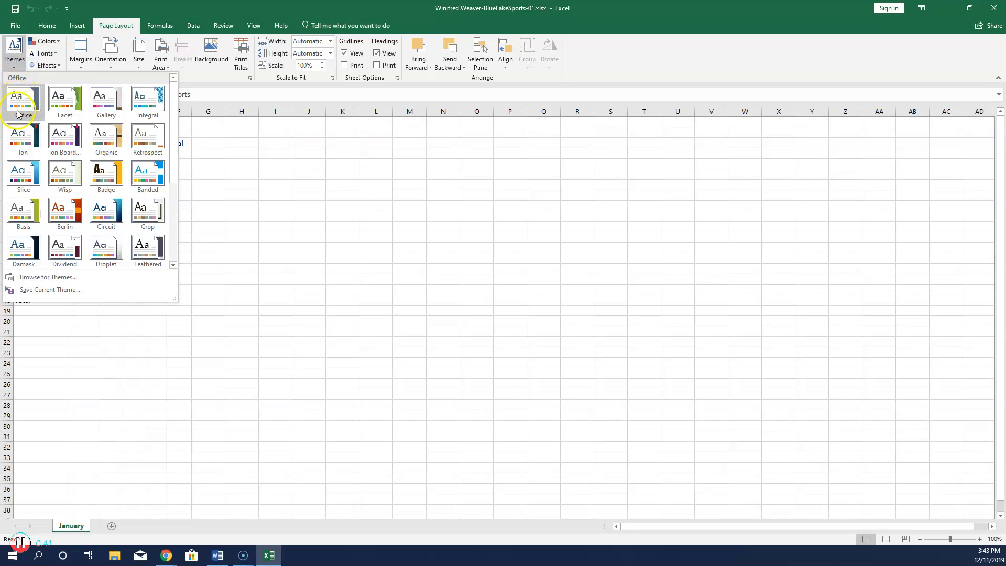
{"action": "left_click", "coordinate": [23, 181]}
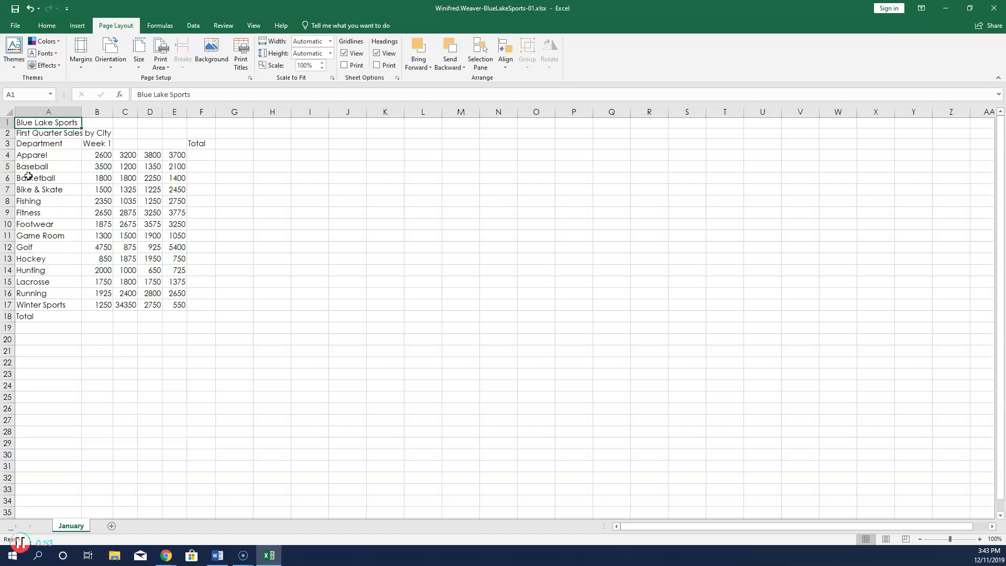
Replace the A2 subtitle text with 'Mothly Sales by Department'.
{"action": "left_click", "coordinate": [50, 132]}
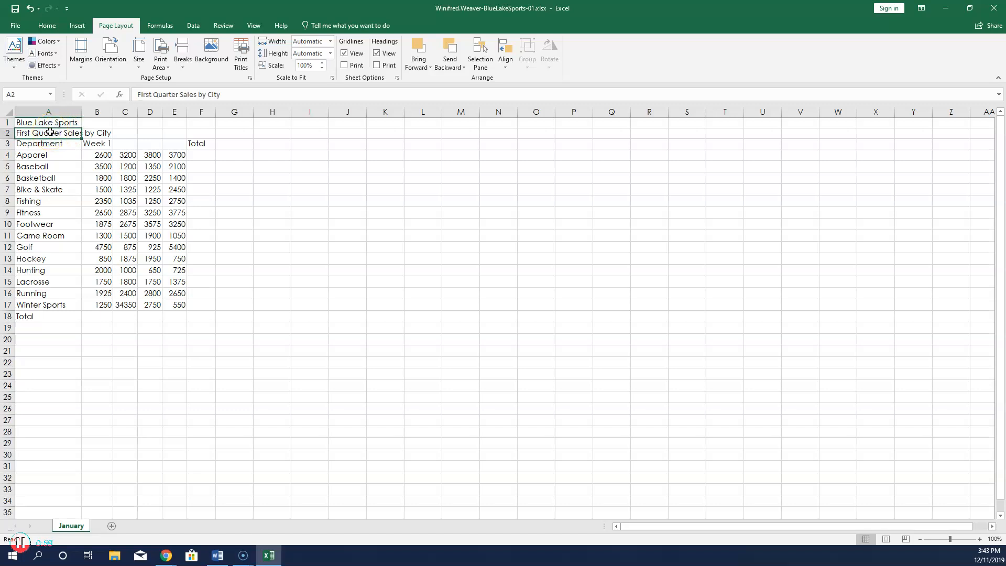
{"action": "left_click_drag", "start_coordinate": [137, 95], "coordinate": [310, 104]}
{"action": "type", "text": "Mot"}
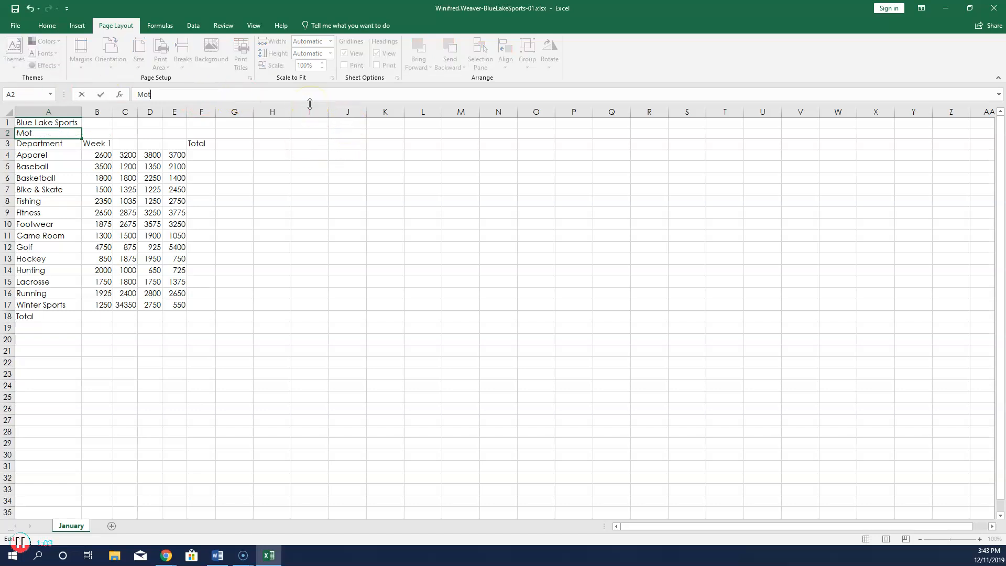
{"action": "type", "text": "hly Sales by Departmn"}
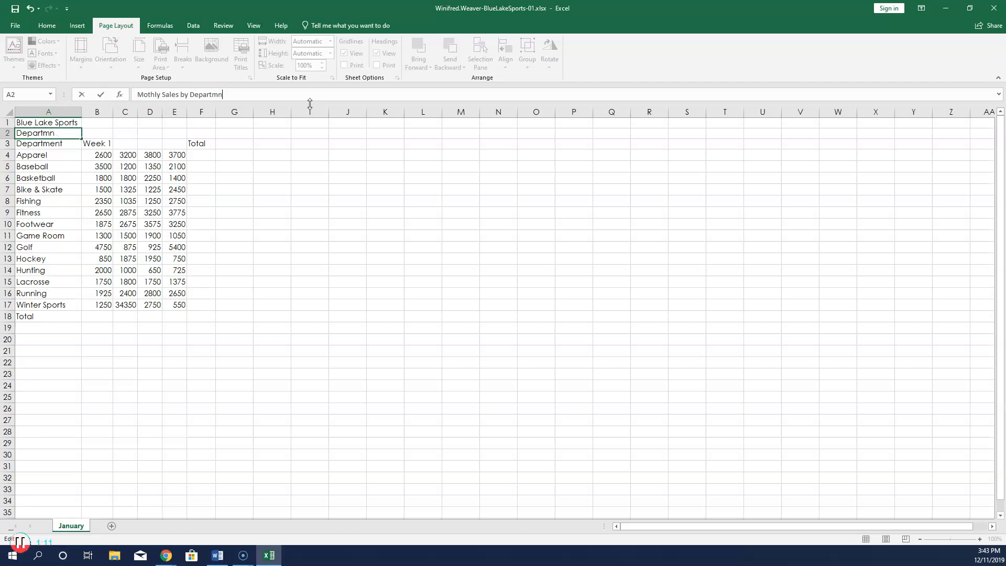
{"action": "type", "text": "etnt"}
{"action": "key", "text": "Return"}
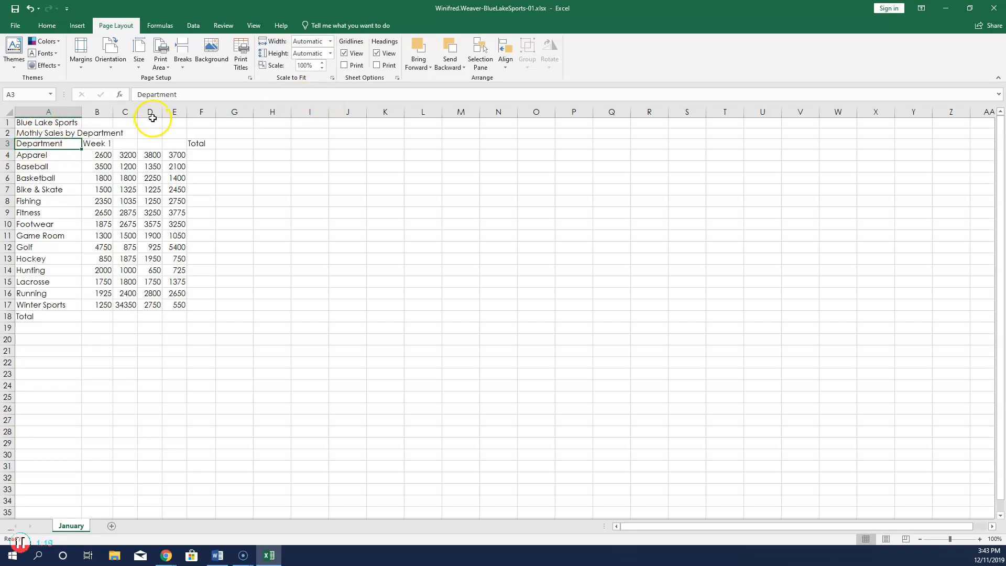
Change the Basketball value in D6 to 1950, then select the title range A1:F2.
{"action": "left_click", "coordinate": [144, 176]}
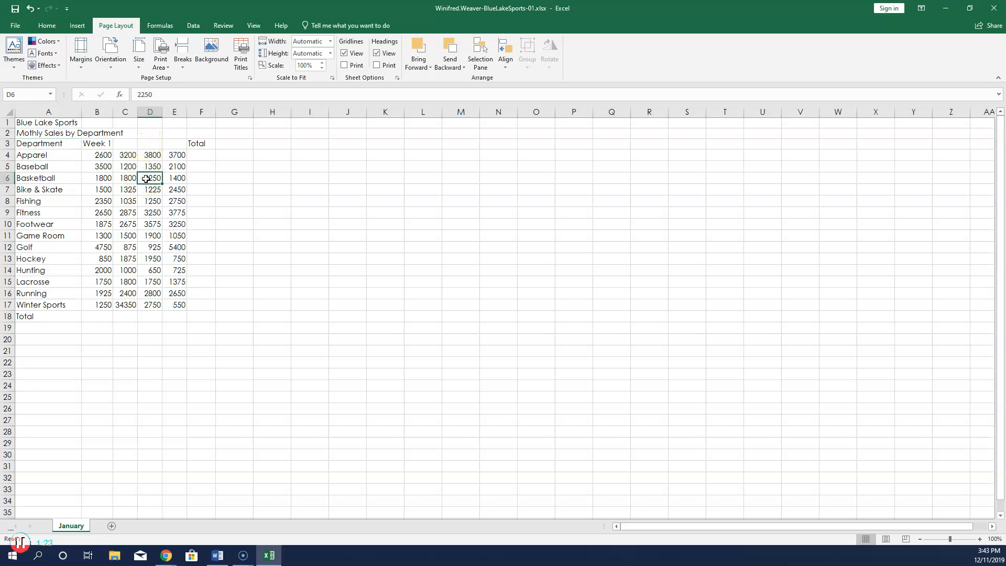
{"action": "type", "text": "1250"}
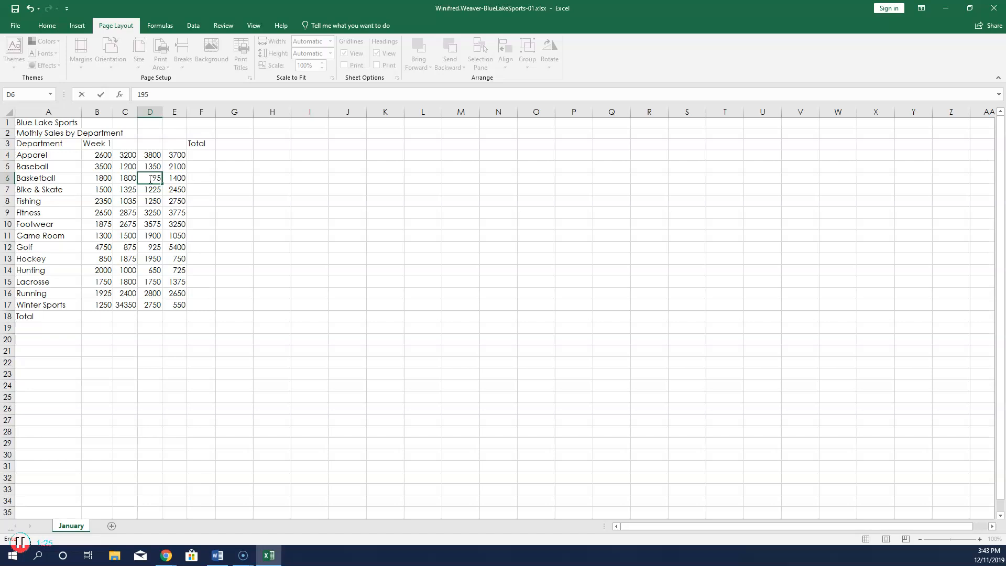
{"action": "key", "text": "Return"}
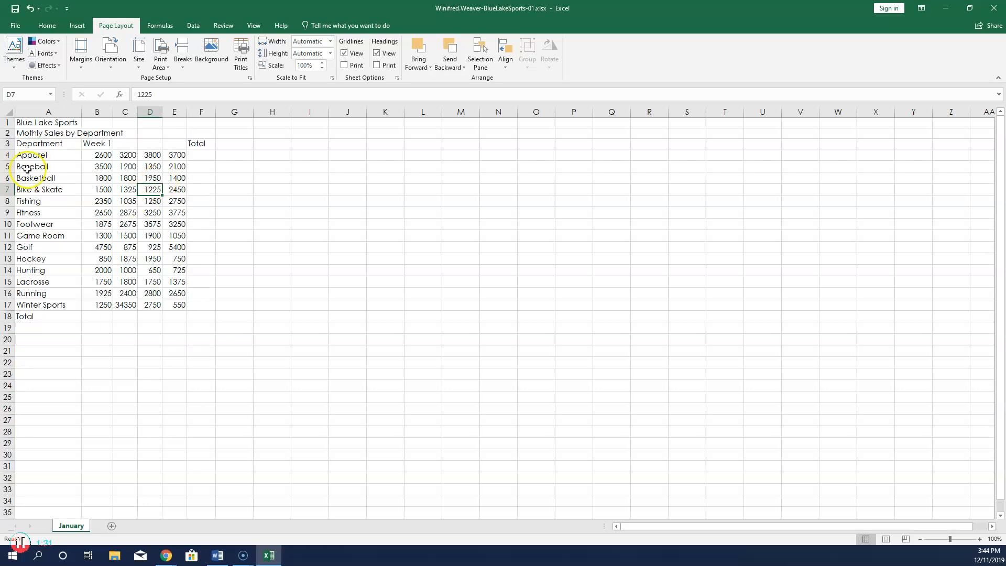
{"action": "left_click_drag", "start_coordinate": [25, 126], "coordinate": [198, 131]}
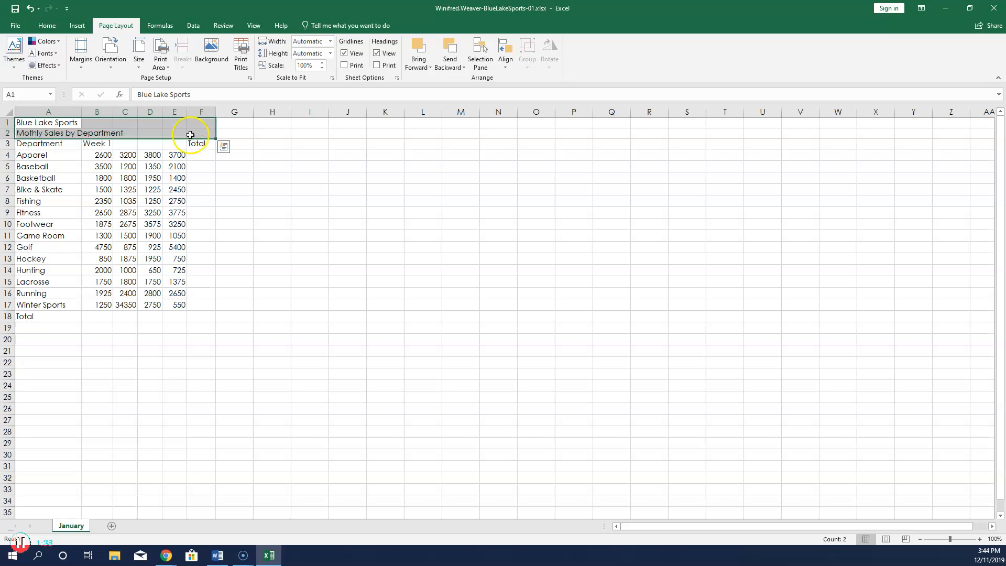
Set the horizontal alignment of A1:F2 to Center Across Selection.
{"action": "left_click", "coordinate": [47, 25]}
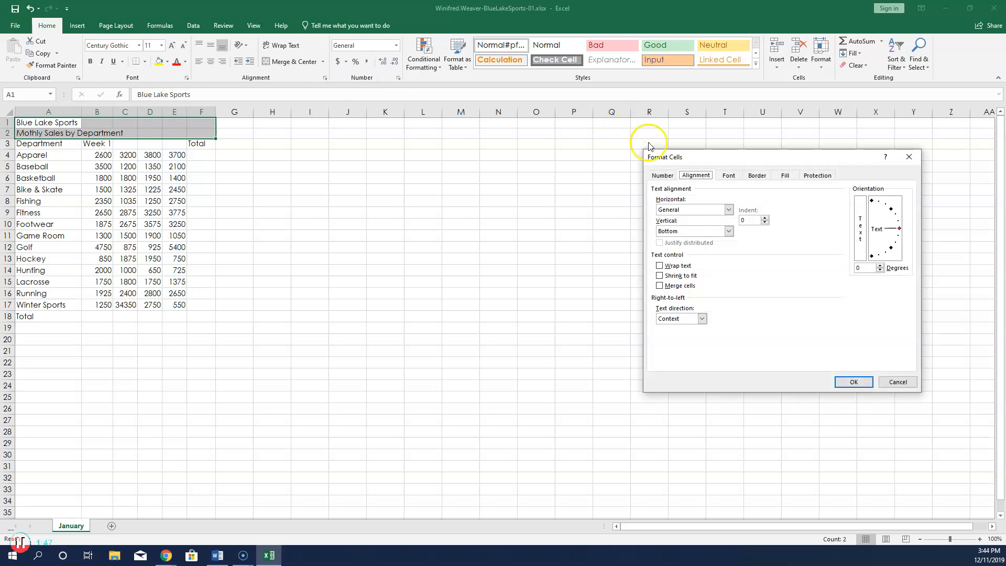
{"action": "left_click", "coordinate": [729, 209]}
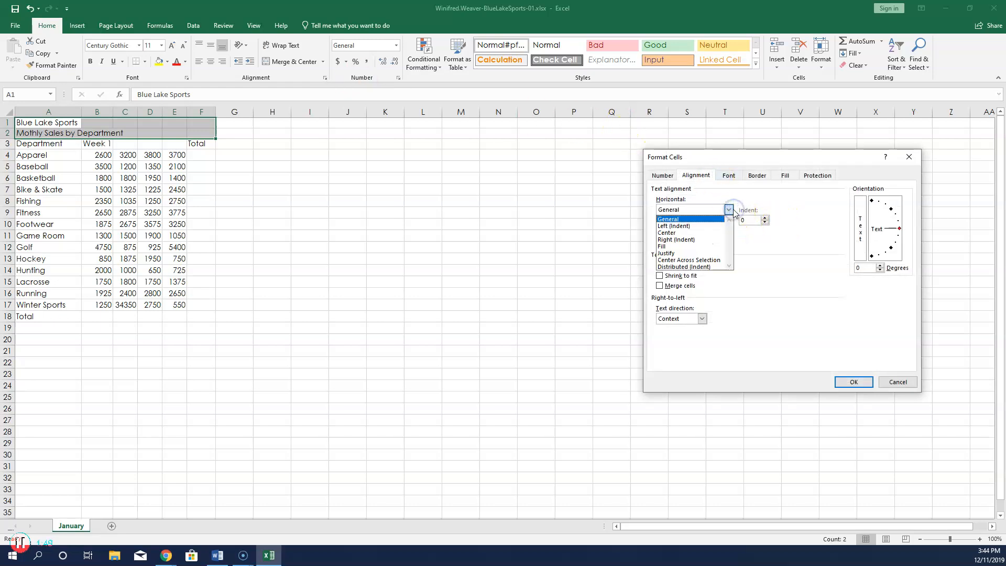
{"action": "left_click", "coordinate": [718, 261]}
{"action": "left_click", "coordinate": [864, 383]}
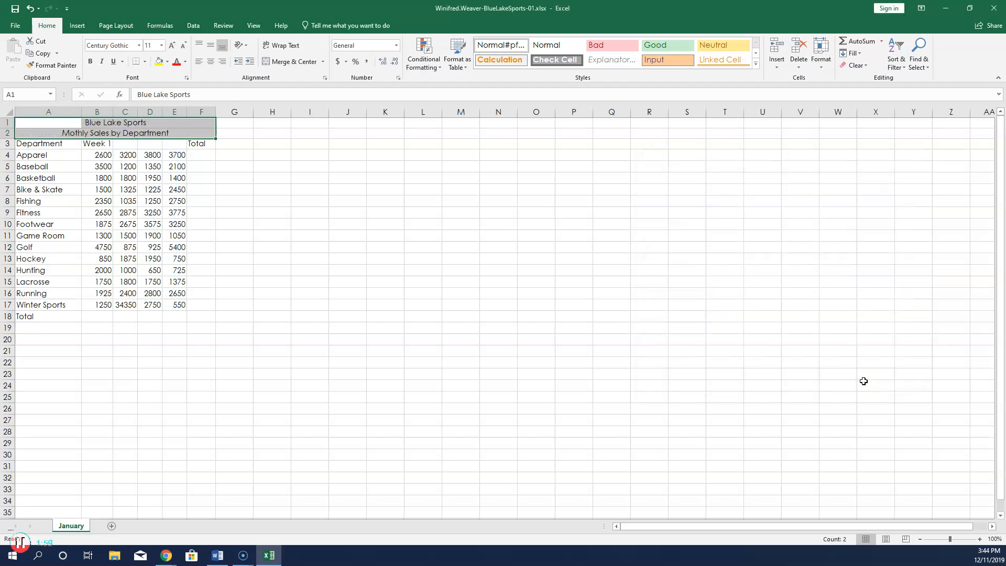
Delete row 8 (Fishing) and select the Week 1 heading in B3.
{"action": "right_click", "coordinate": [8, 201]}
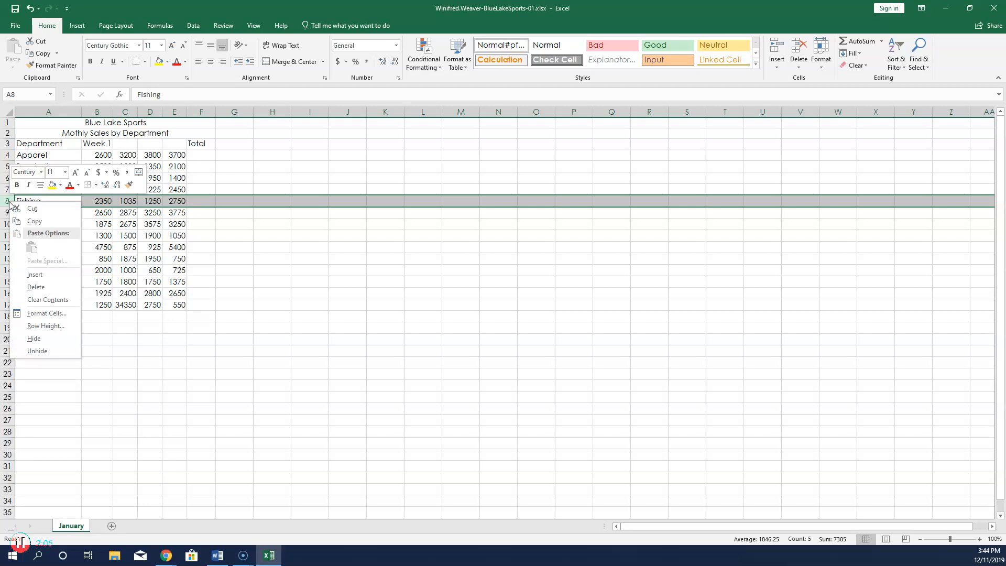
{"action": "left_click", "coordinate": [32, 287]}
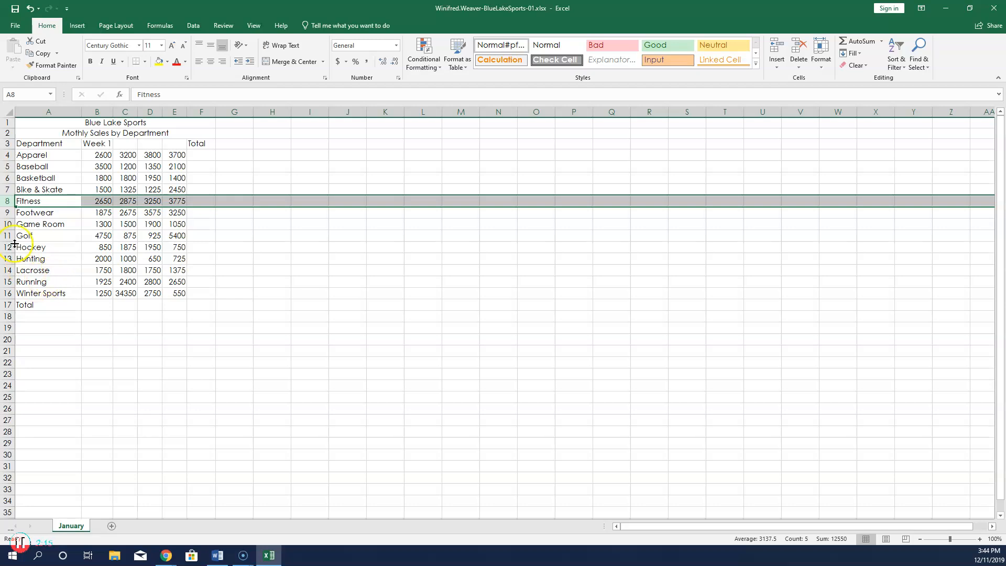
{"action": "left_click", "coordinate": [103, 144]}
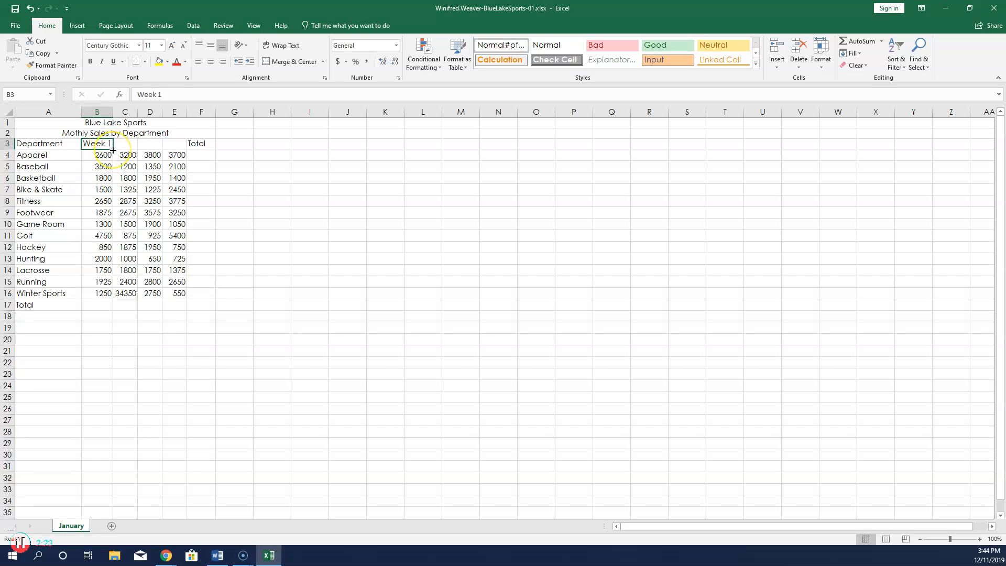
Fill Week 2 to Week 4 into C3:E3 and AutoFit columns C through E.
{"action": "left_click_drag", "start_coordinate": [113, 150], "coordinate": [182, 152]}
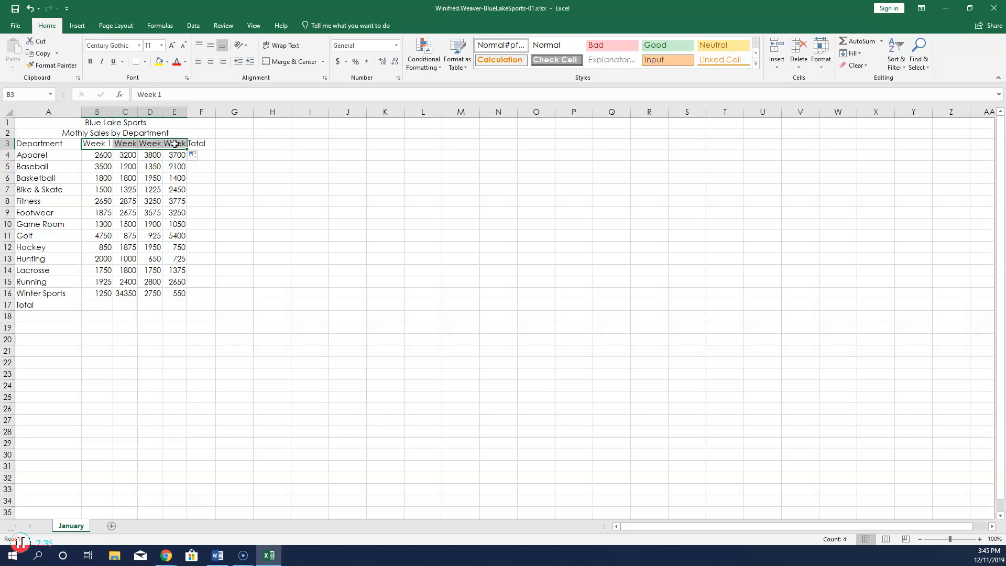
{"action": "left_click", "coordinate": [128, 112]}
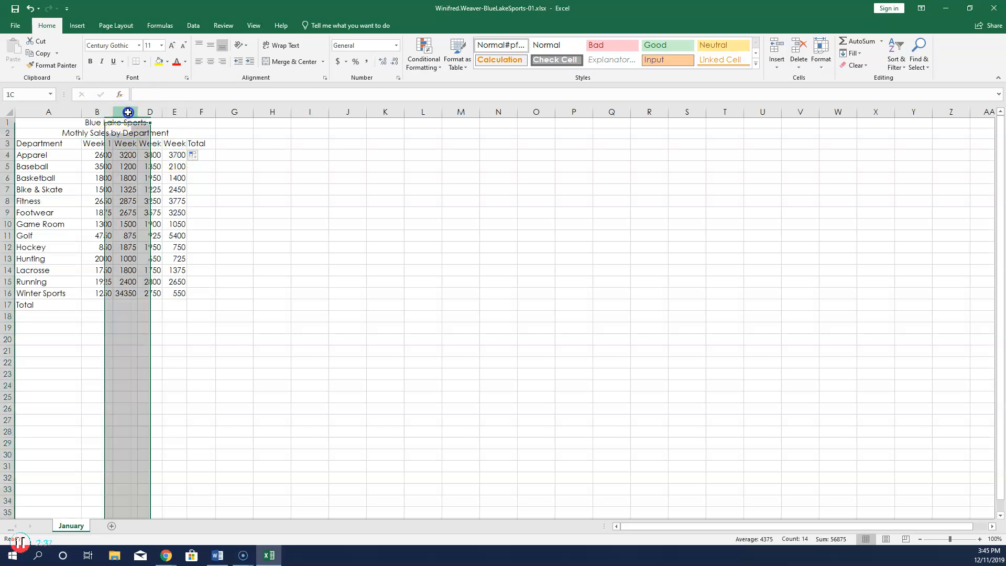
{"action": "left_click_drag", "start_coordinate": [128, 112], "coordinate": [177, 105]}
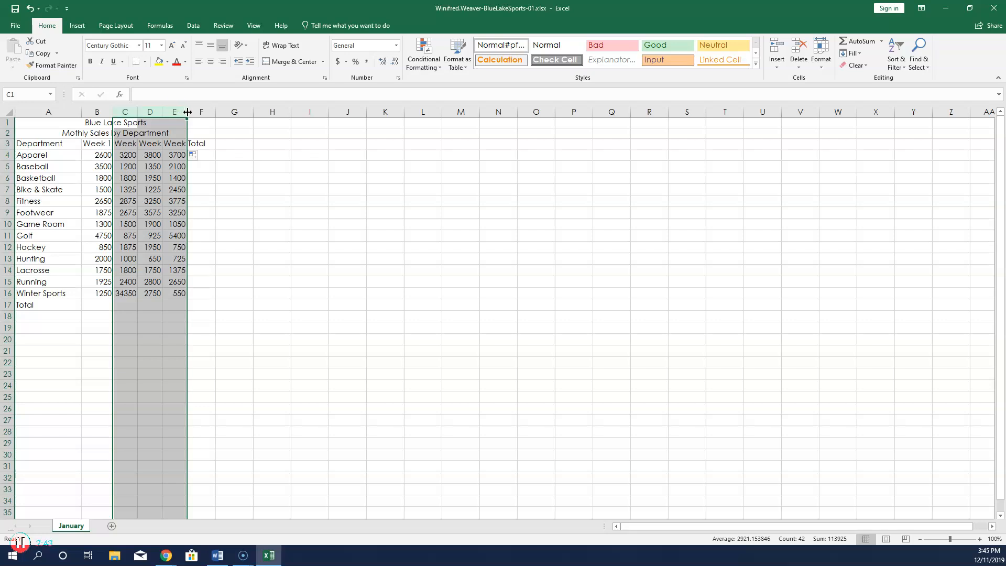
{"action": "double_click", "coordinate": [187, 112]}
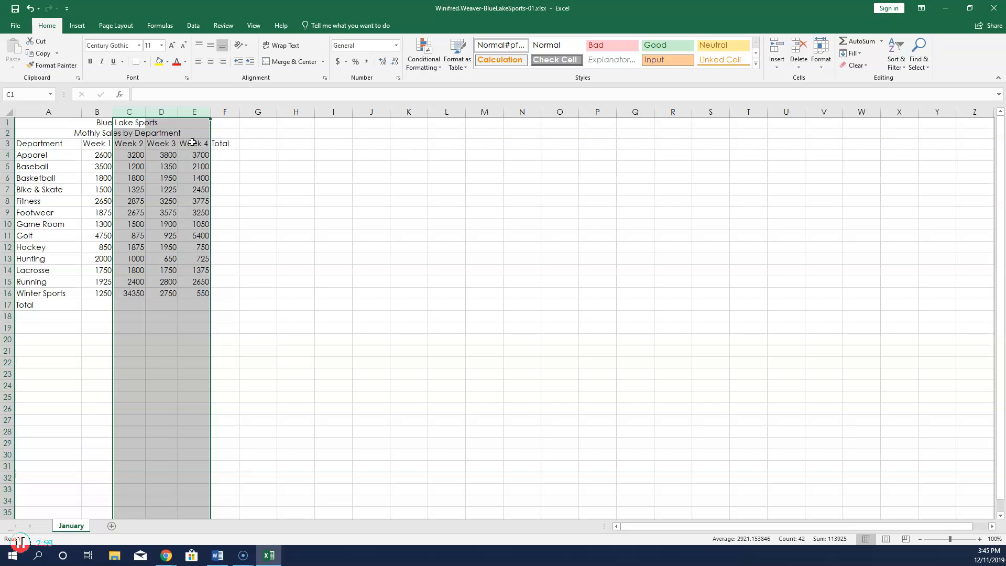
Insert a SUM of B4:E4 in F4 for the Apparel total.
{"action": "left_click", "coordinate": [224, 154]}
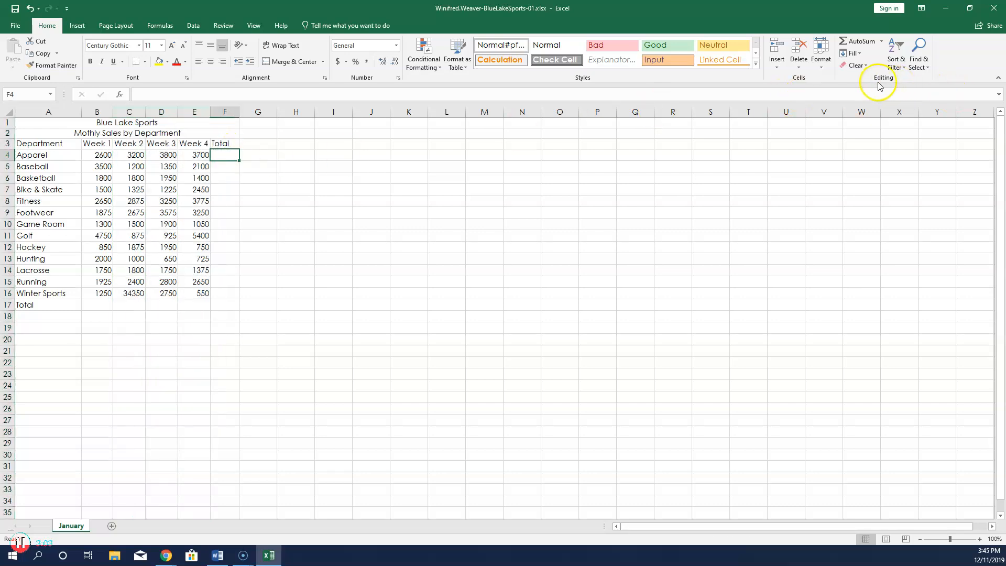
{"action": "left_click", "coordinate": [883, 45]}
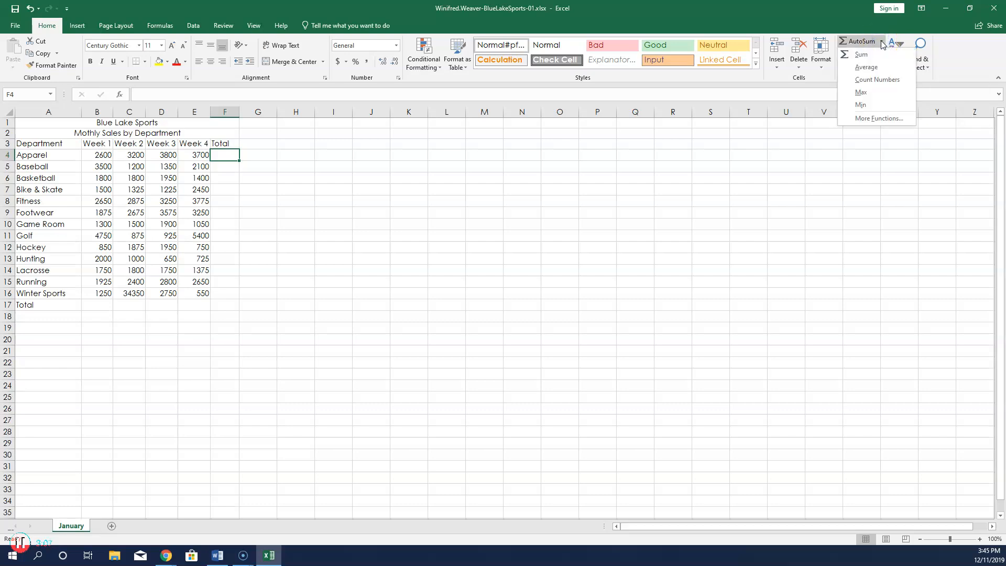
{"action": "left_click", "coordinate": [873, 55]}
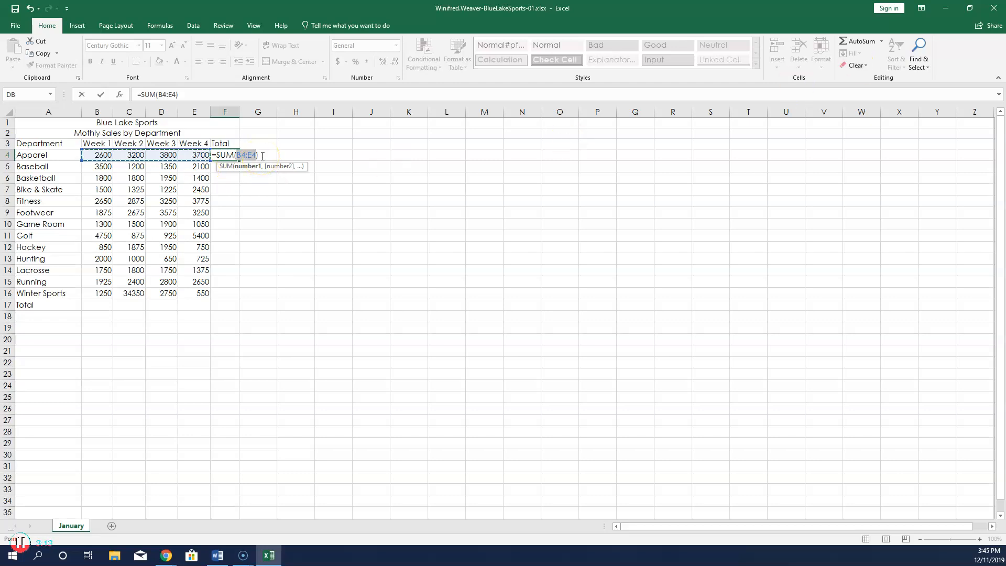
{"action": "key", "text": "Return"}
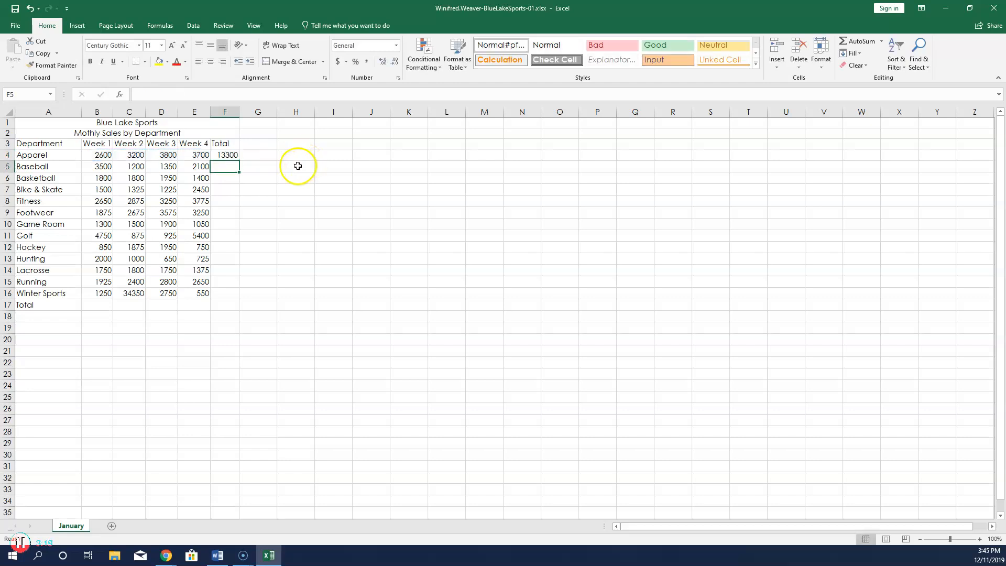
Copy the F4 total formula down to F16, then select B17:F17.
{"action": "left_click", "coordinate": [236, 152]}
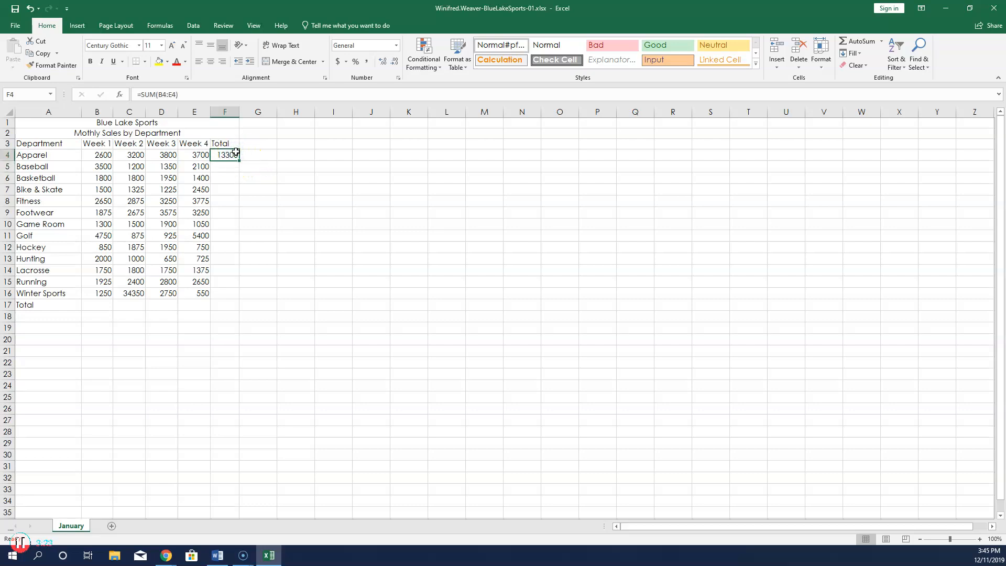
{"action": "left_click_drag", "start_coordinate": [240, 161], "coordinate": [248, 298]}
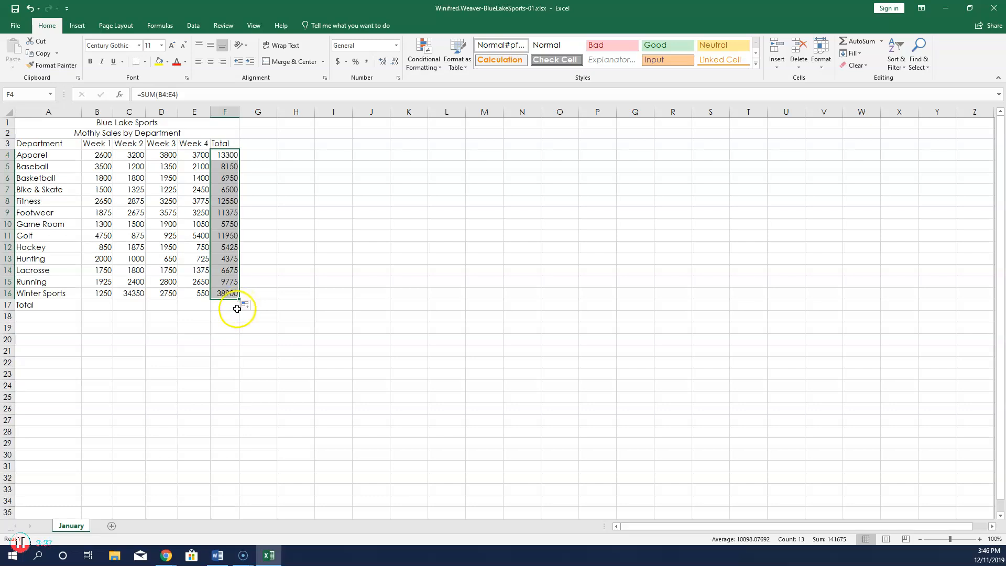
{"action": "left_click", "coordinate": [225, 305]}
{"action": "left_click", "coordinate": [224, 309]}
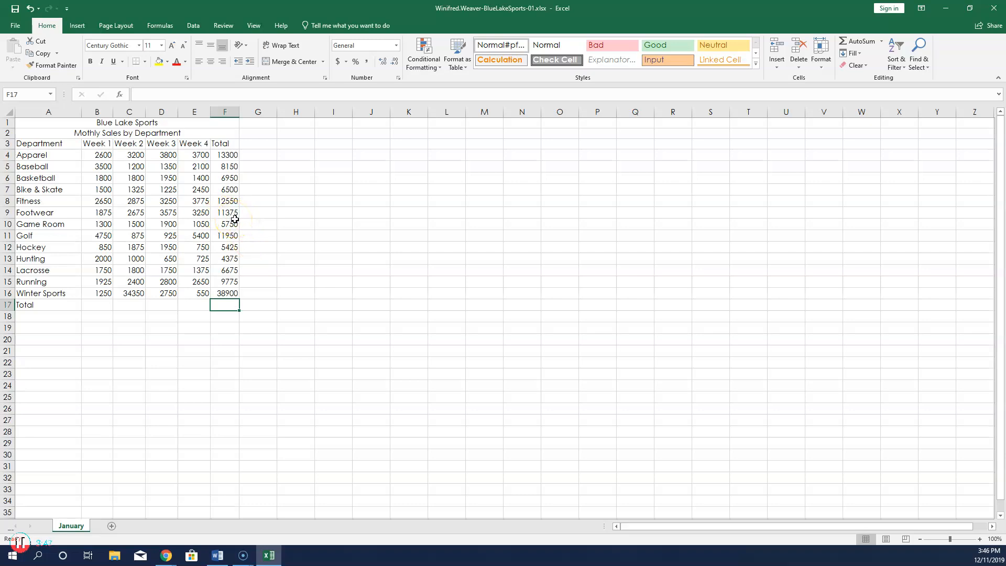
{"action": "left_click_drag", "start_coordinate": [95, 304], "coordinate": [237, 304]}
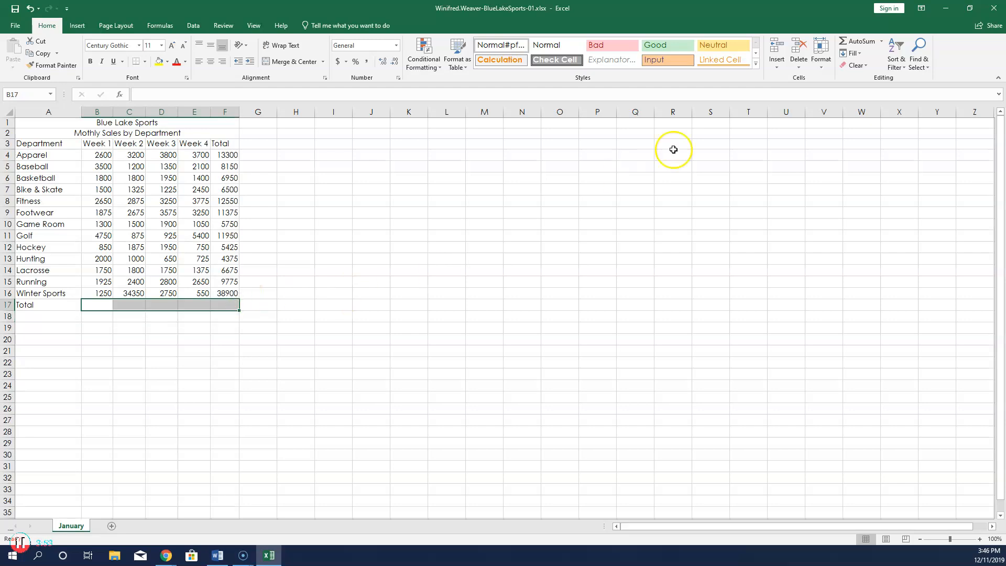
Apply AutoSum Sum to B17:F17, producing the weekly totals and the 141675 grand total.
{"action": "left_click", "coordinate": [883, 42]}
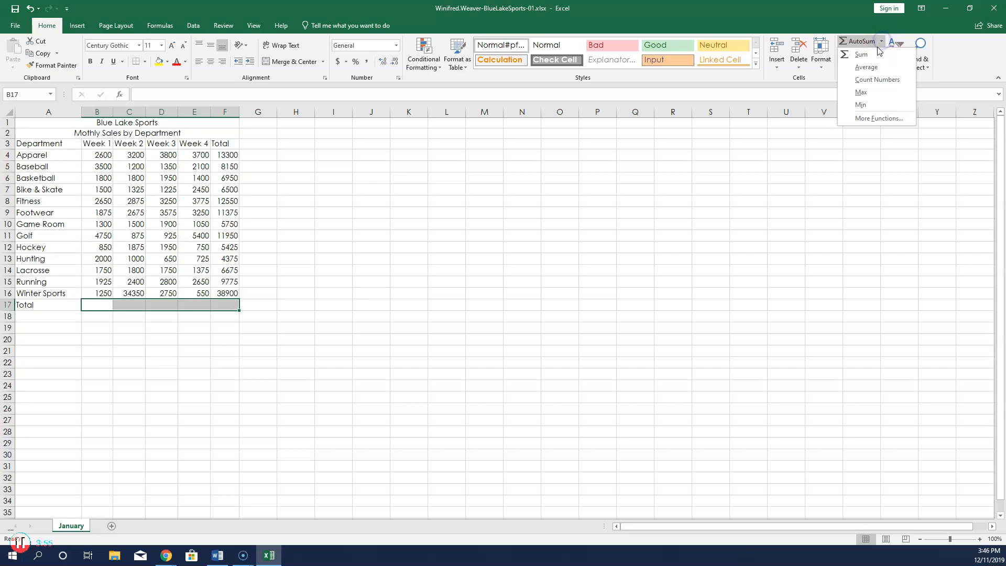
{"action": "left_click", "coordinate": [874, 55]}
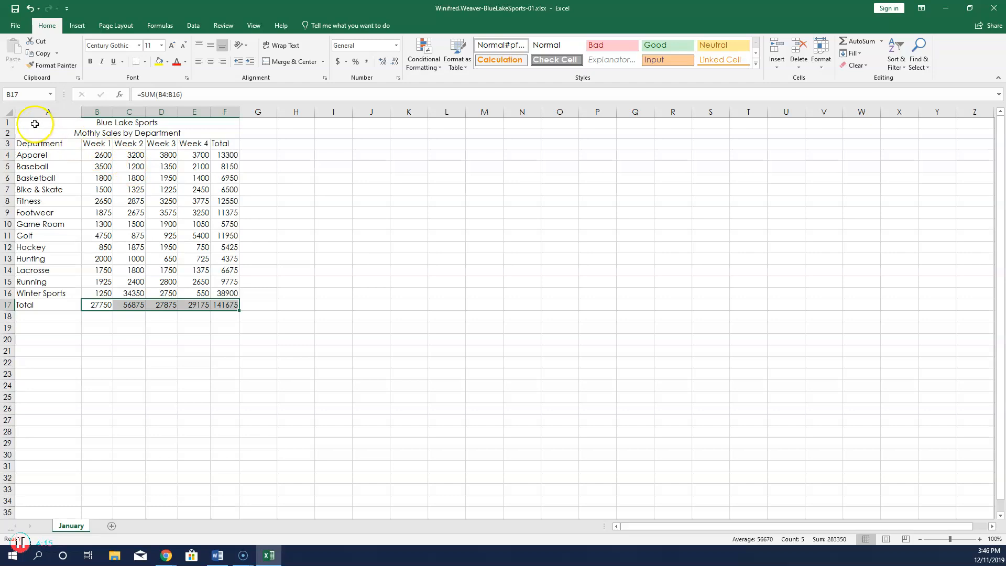
Set the A1:A2 title lines to 18 pt font size.
{"action": "left_click_drag", "start_coordinate": [35, 123], "coordinate": [35, 133]}
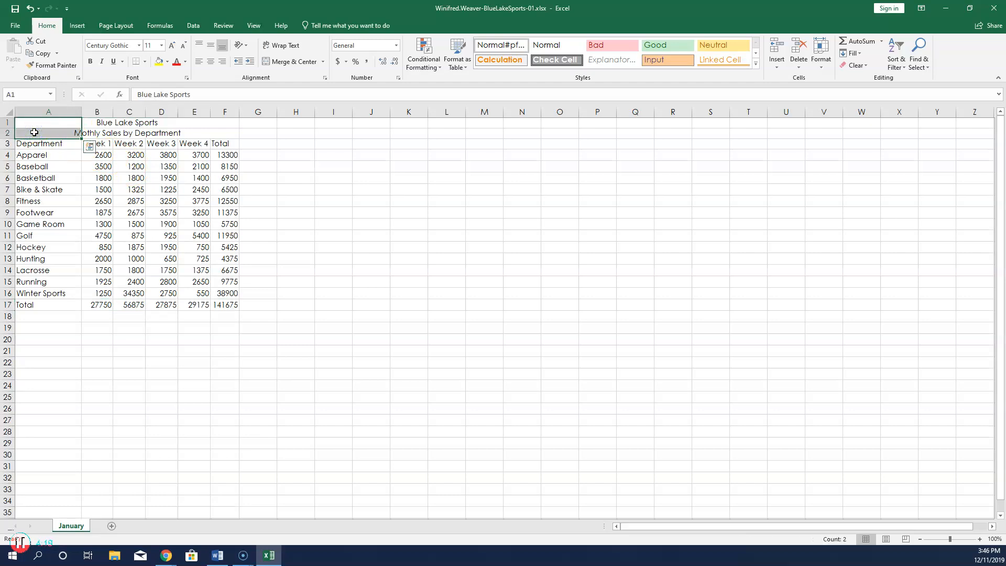
{"action": "left_click", "coordinate": [162, 46]}
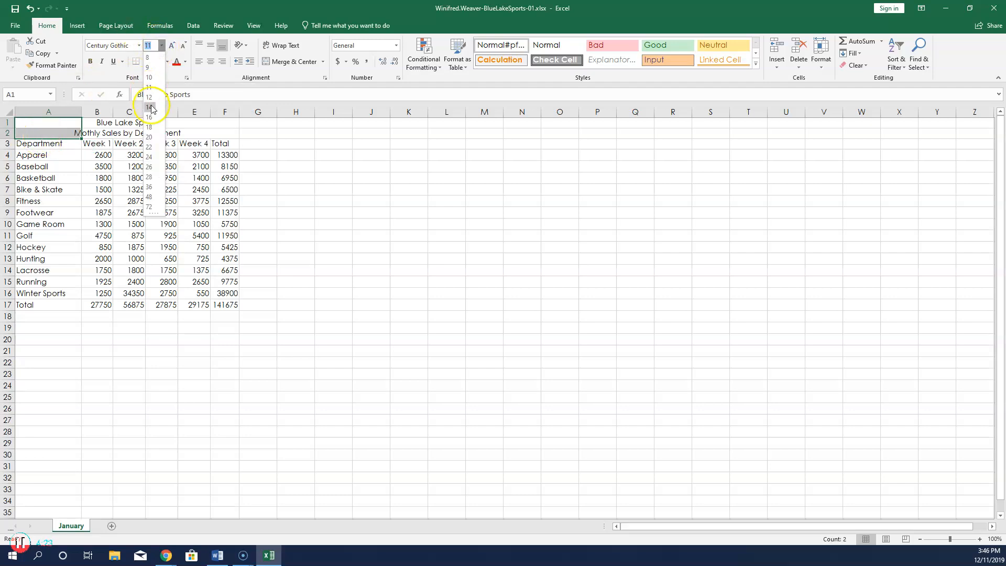
{"action": "left_click", "coordinate": [149, 127]}
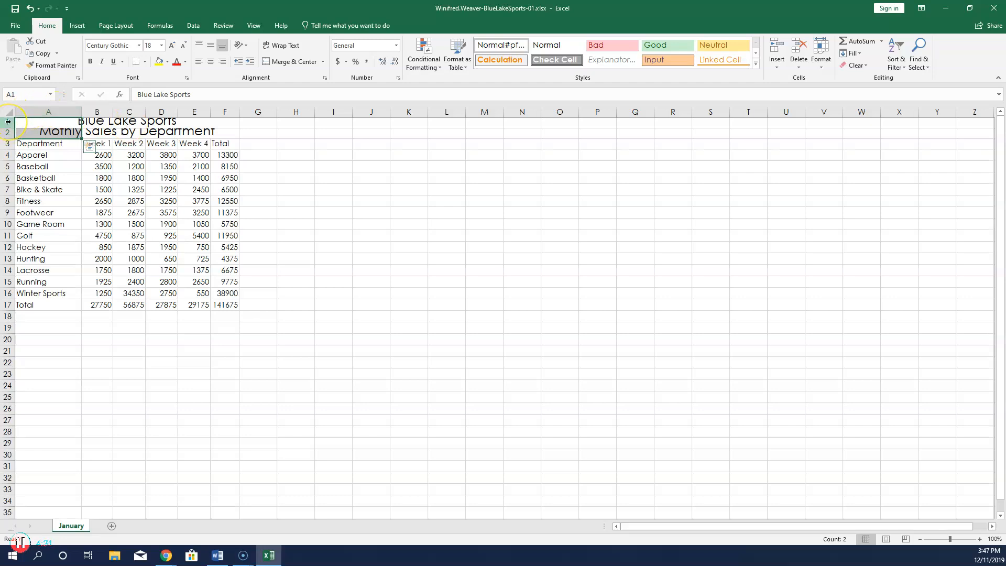
Set the row height of rows 1 and 2 to 24.
{"action": "left_click_drag", "start_coordinate": [8, 122], "coordinate": [9, 131]}
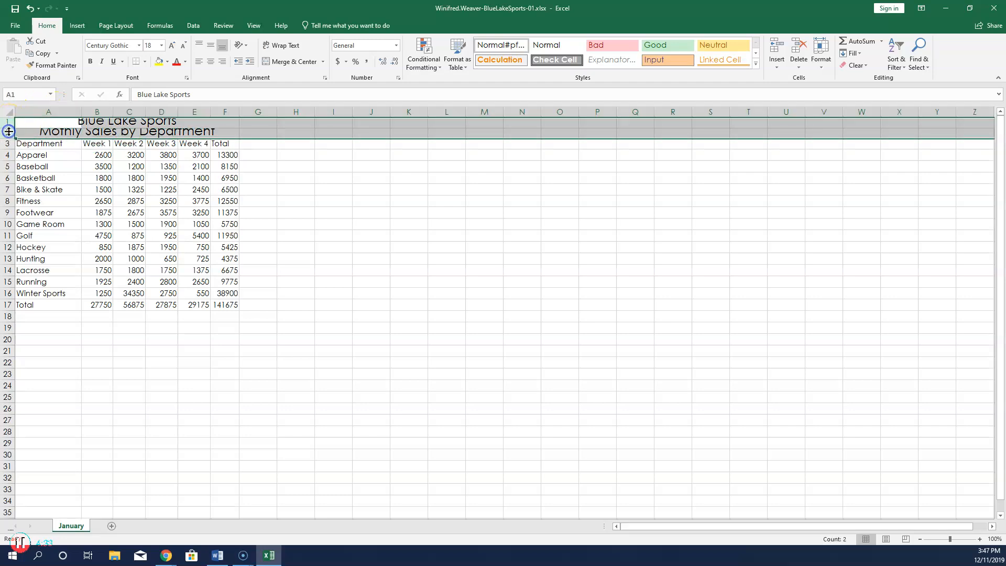
{"action": "left_click", "coordinate": [822, 65]}
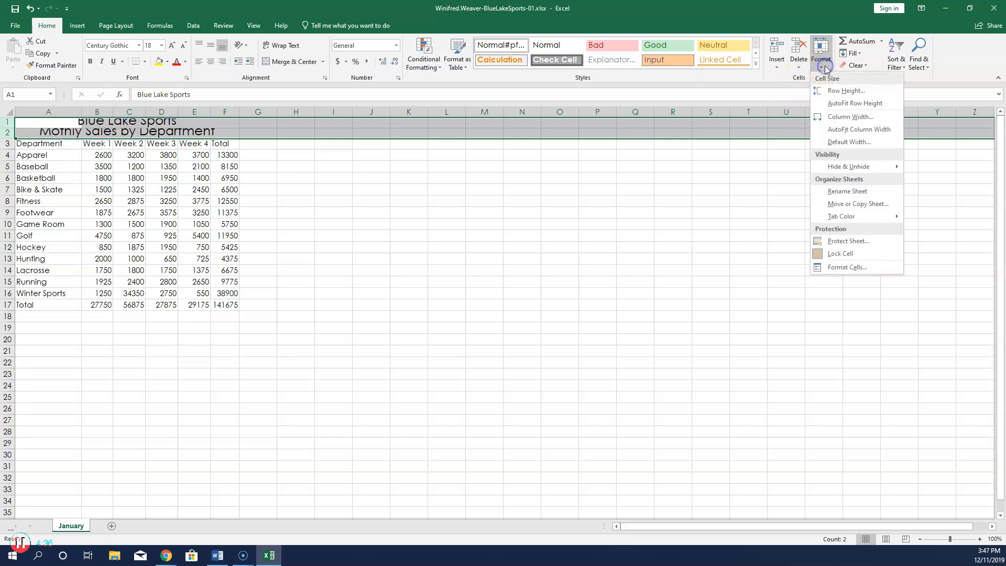
{"action": "left_click", "coordinate": [831, 91]}
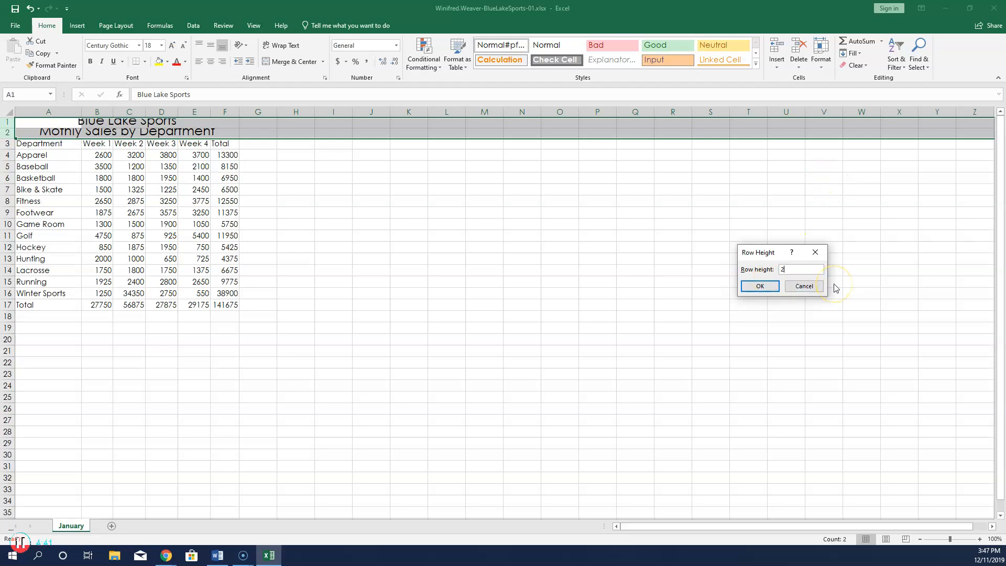
{"action": "left_click", "coordinate": [774, 287]}
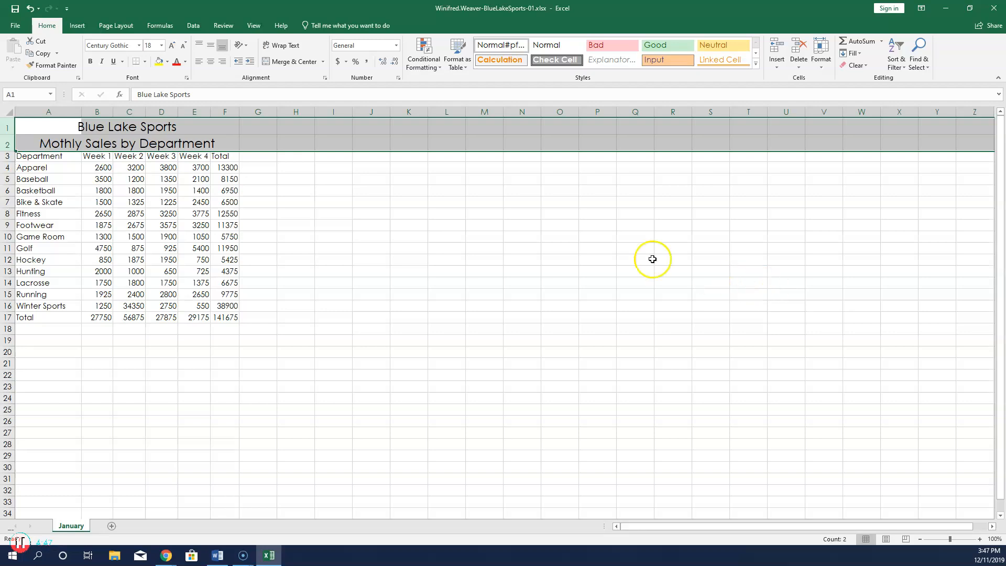
Bold the A3:F3 headings and set row 3 to a height of 18.
{"action": "left_click_drag", "start_coordinate": [45, 156], "coordinate": [224, 155]}
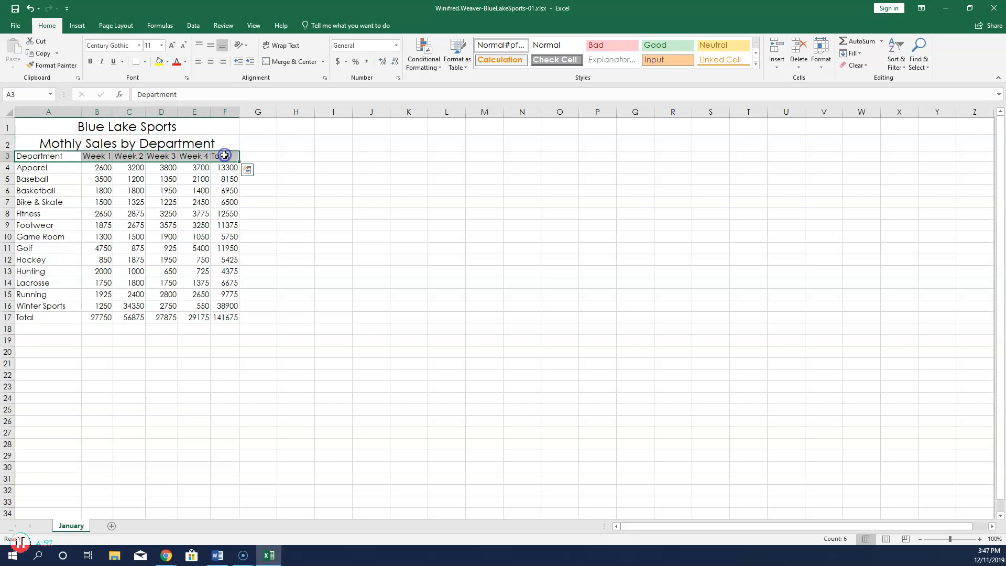
{"action": "left_click", "coordinate": [91, 63]}
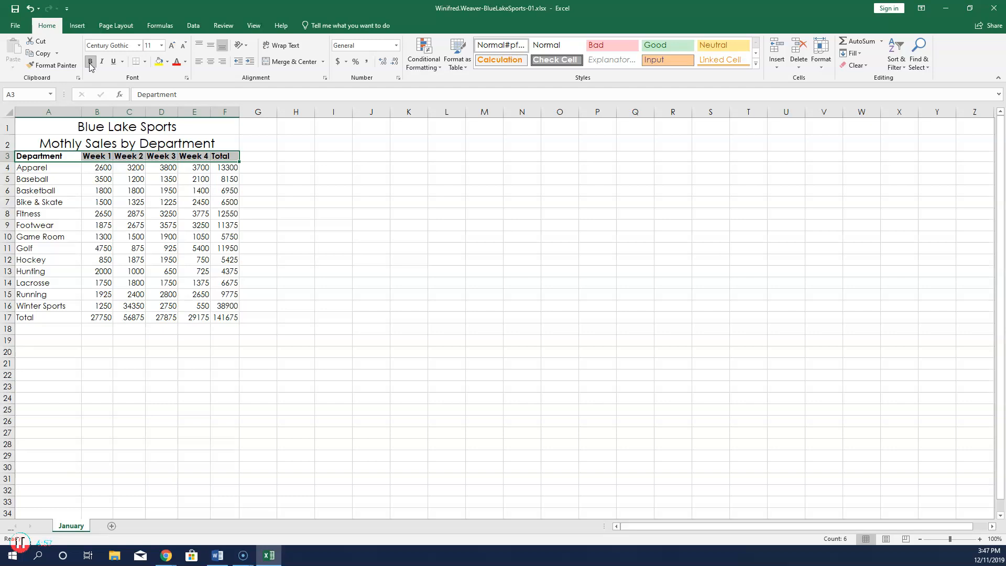
{"action": "left_click", "coordinate": [7, 156]}
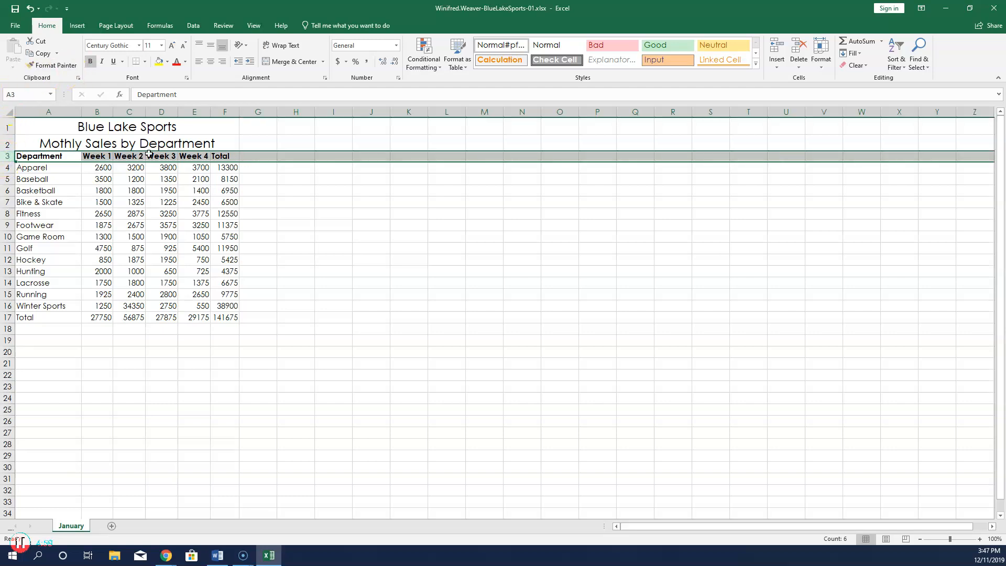
{"action": "left_click", "coordinate": [822, 59]}
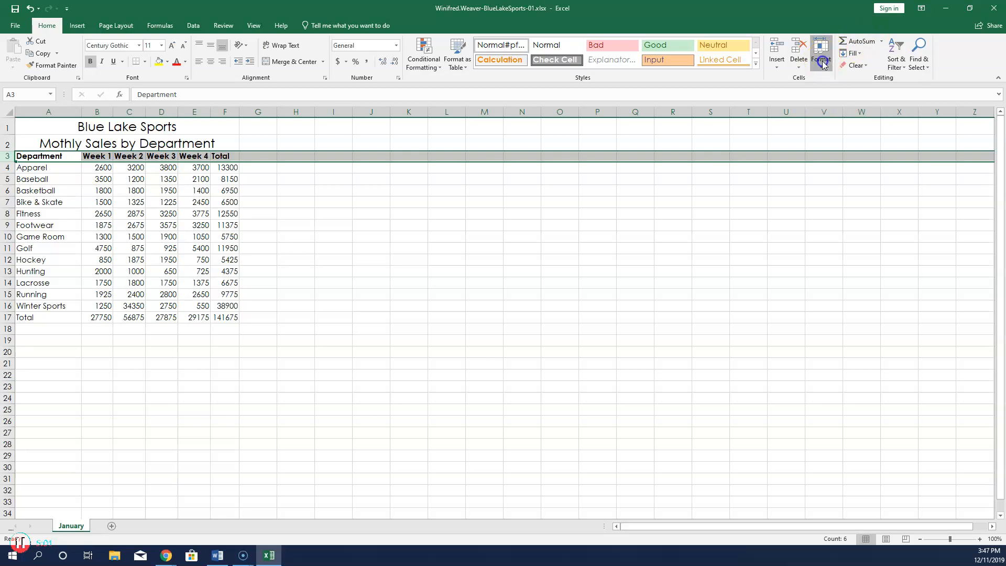
{"action": "left_click", "coordinate": [834, 99]}
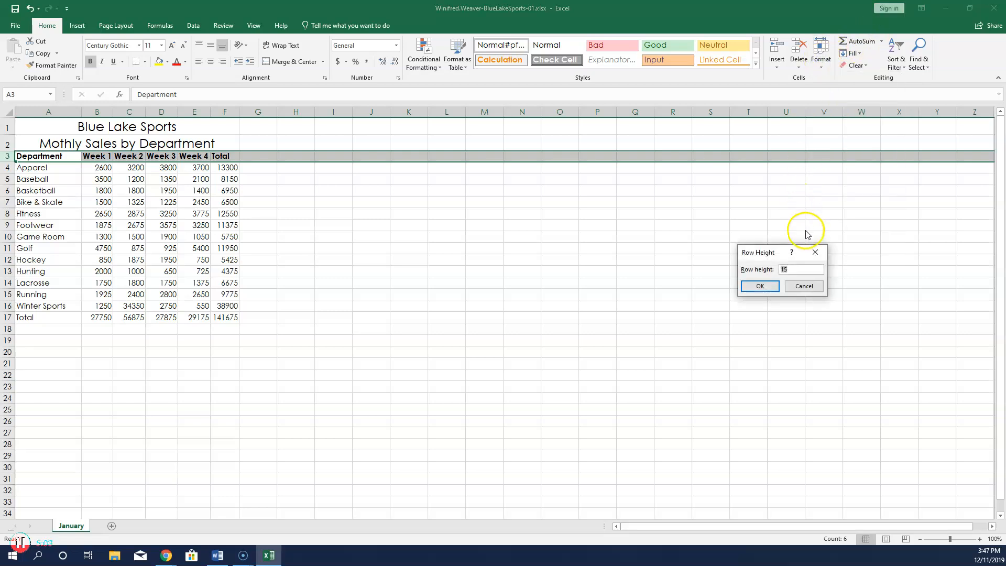
{"action": "type", "text": "18"}
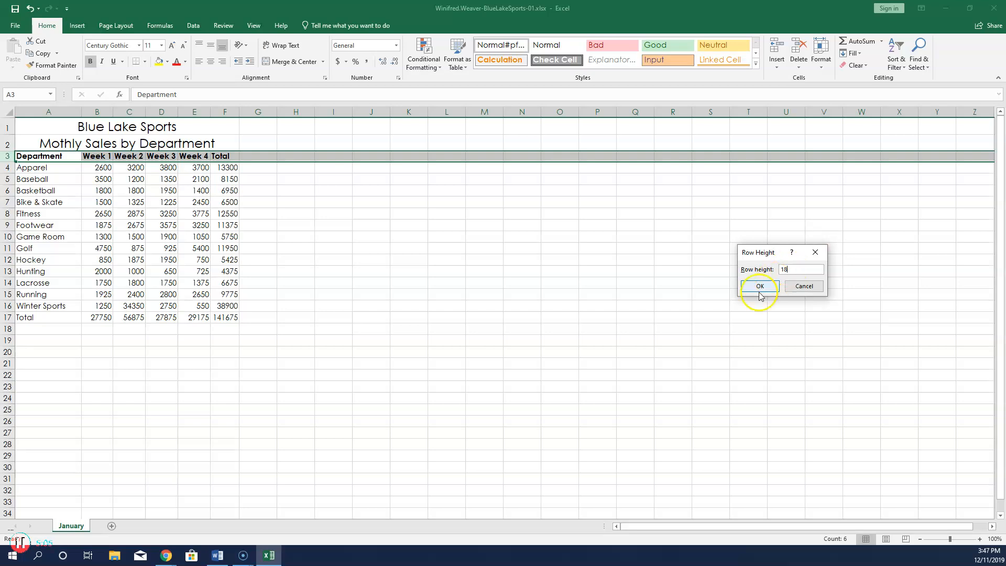
{"action": "left_click", "coordinate": [760, 286]}
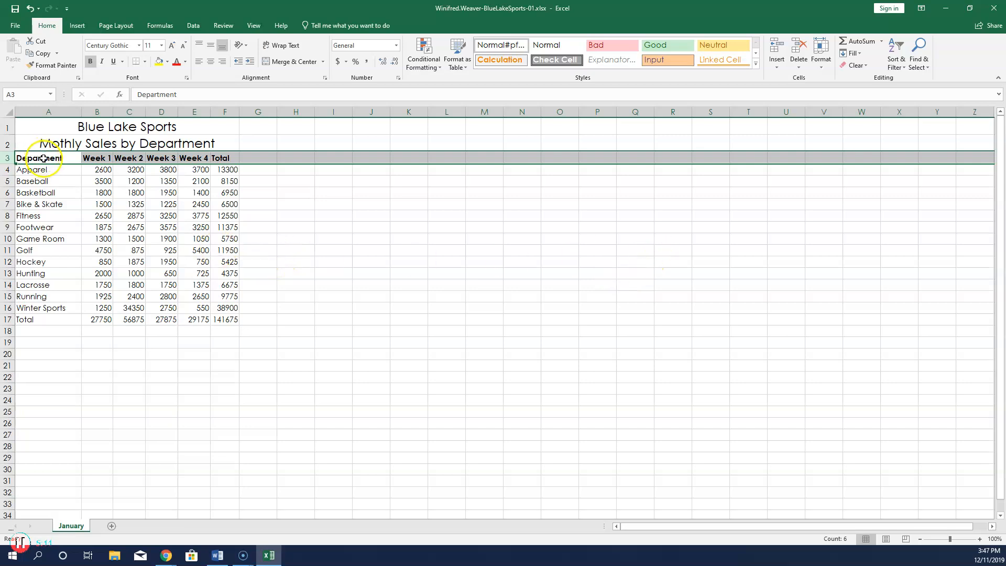
Centre the Week 1 through Total headings in B3:F3, then select the figures B4:F16.
{"action": "left_click_drag", "start_coordinate": [93, 157], "coordinate": [223, 157]}
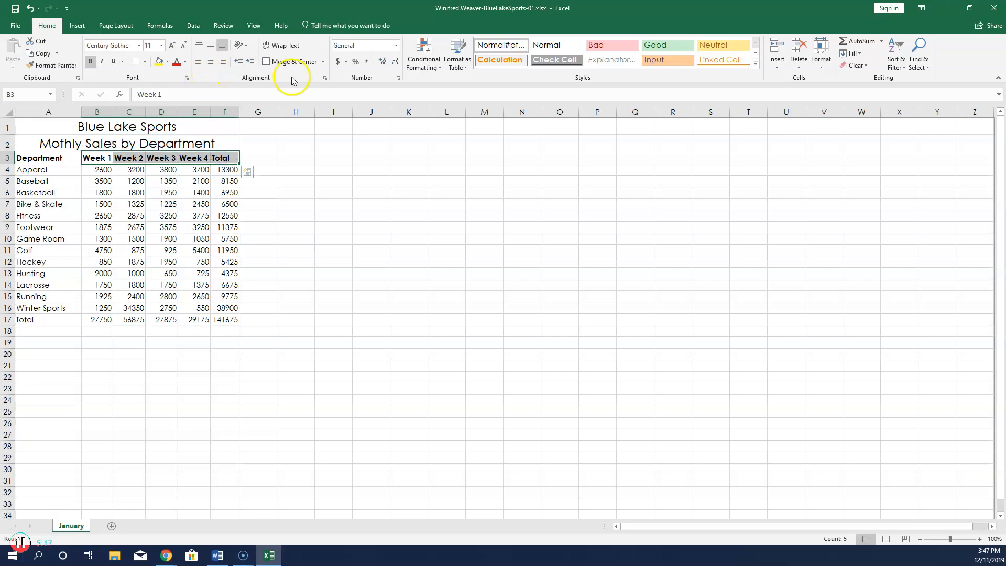
{"action": "left_click", "coordinate": [210, 63]}
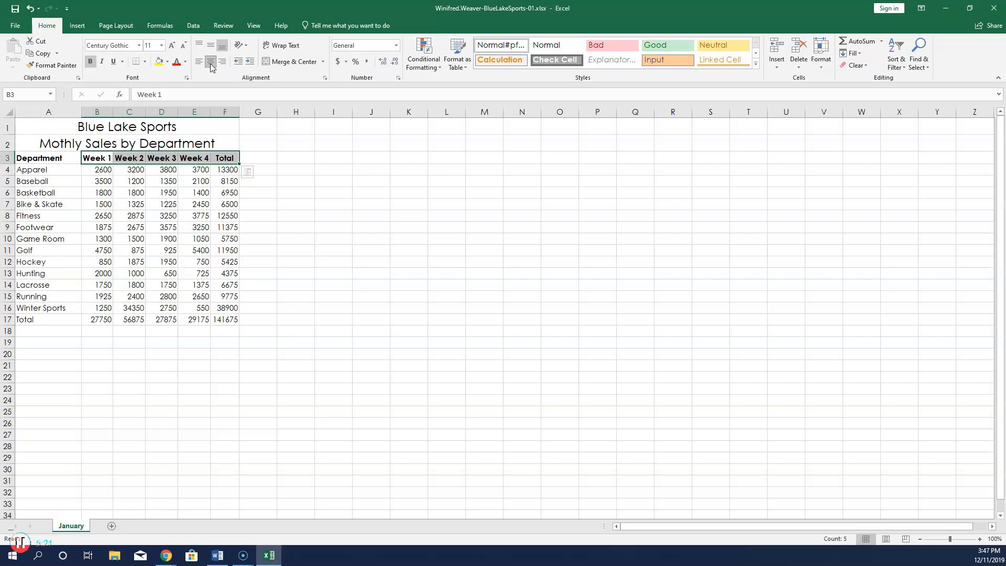
{"action": "left_click", "coordinate": [99, 169]}
{"action": "left_click_drag", "start_coordinate": [99, 170], "coordinate": [226, 307]}
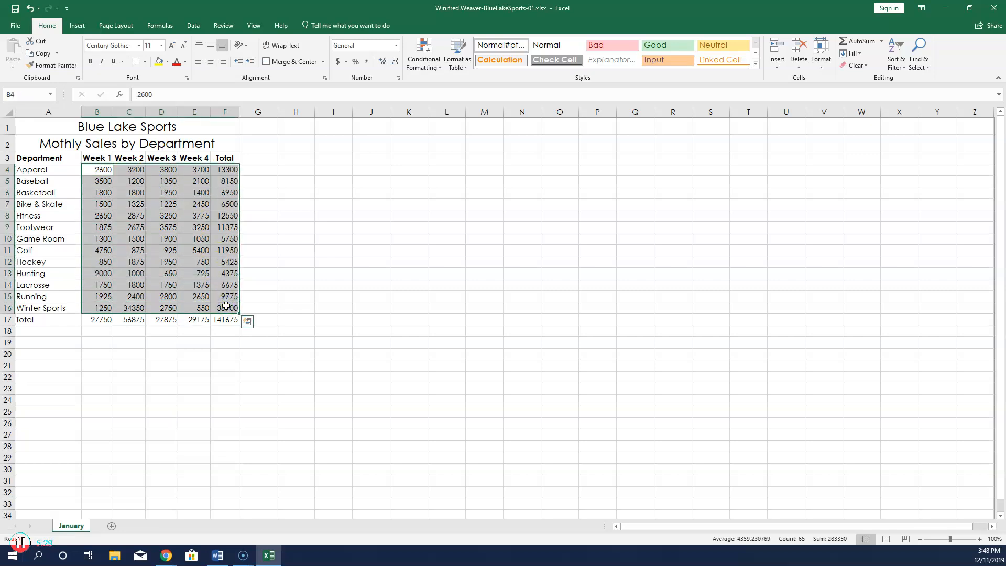
Apply comma style with zero decimals to B4:F16, then select the totals B17:F17.
{"action": "left_click", "coordinate": [368, 63]}
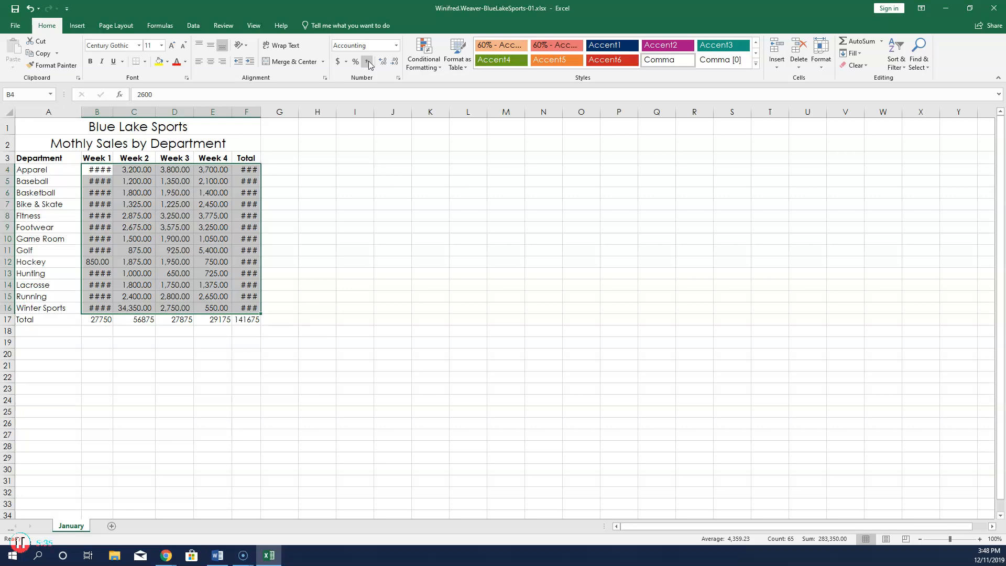
{"action": "left_click", "coordinate": [383, 63]}
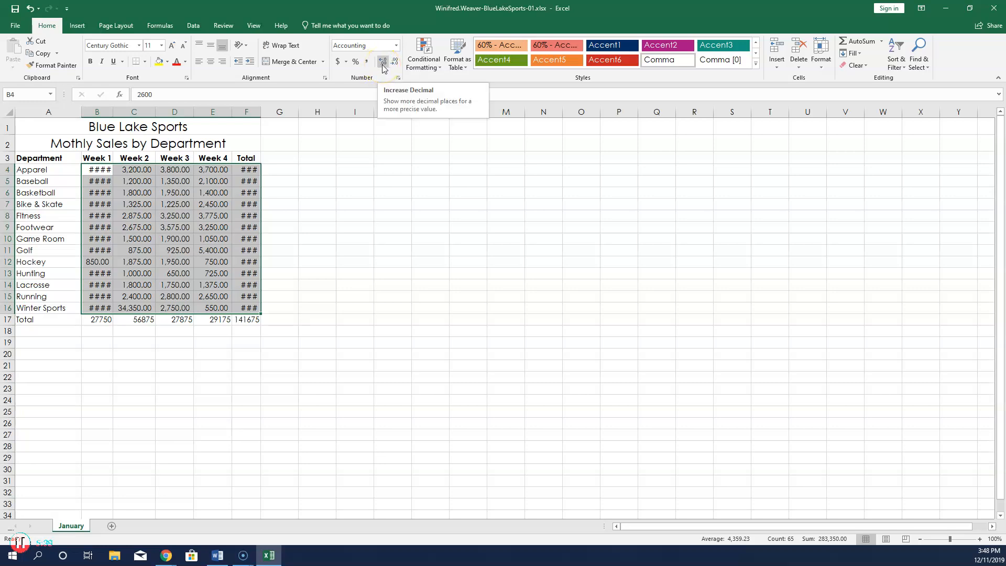
{"action": "left_click", "coordinate": [394, 64]}
{"action": "left_click", "coordinate": [395, 67]}
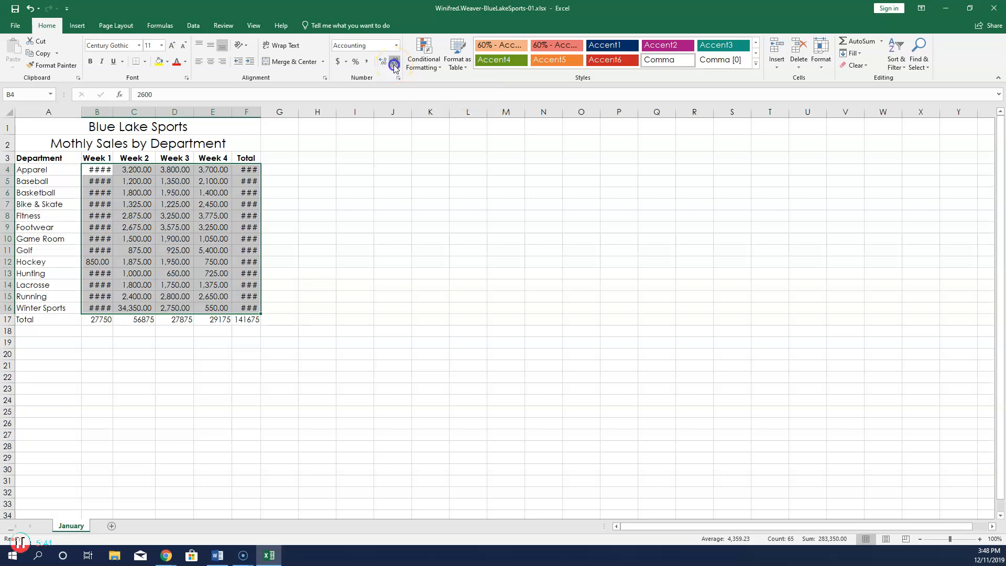
{"action": "left_click", "coordinate": [395, 66]}
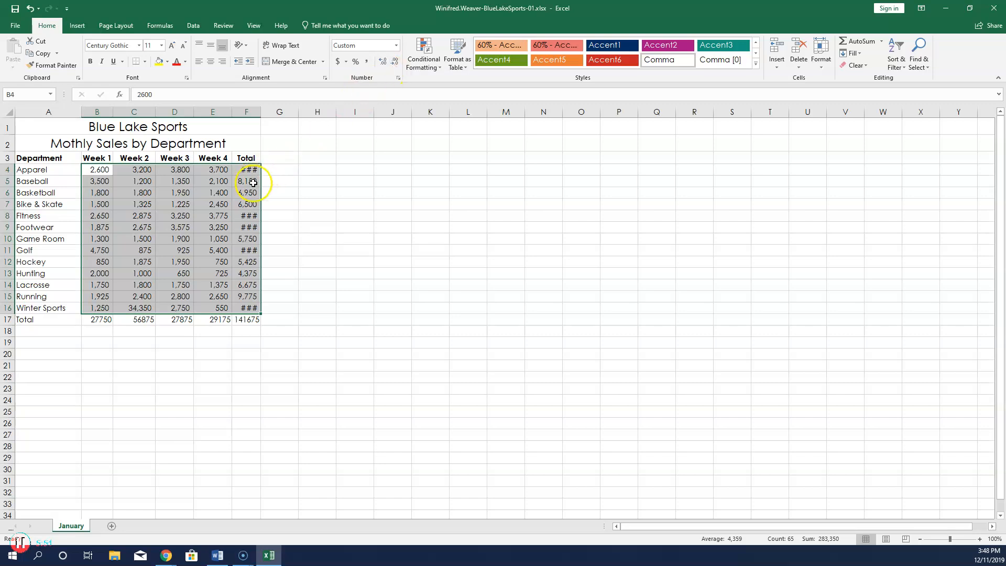
{"action": "left_click", "coordinate": [97, 319]}
{"action": "left_click_drag", "start_coordinate": [100, 320], "coordinate": [248, 318]}
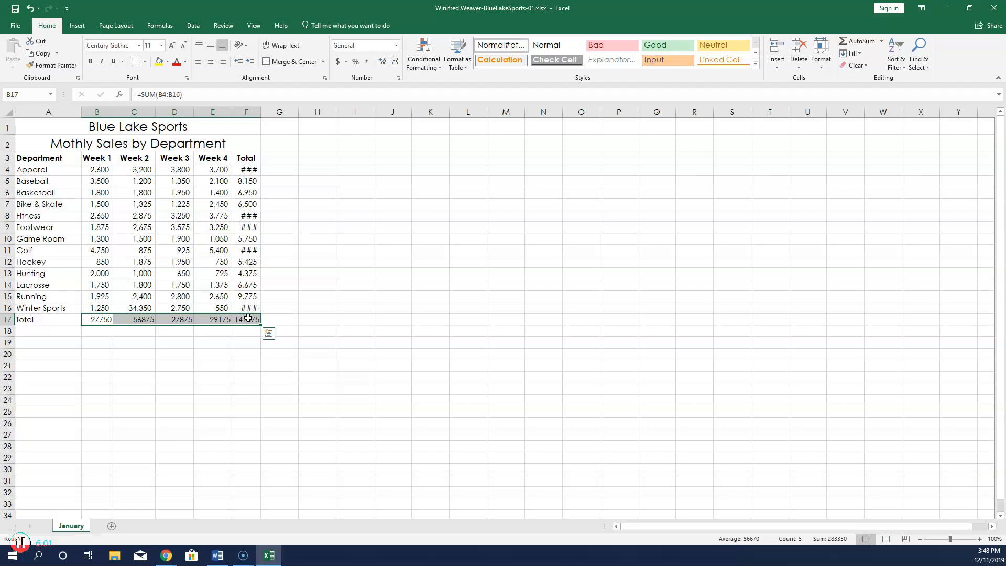
Format the B17:F17 totals as Accounting with zero decimal places.
{"action": "left_click", "coordinate": [397, 48]}
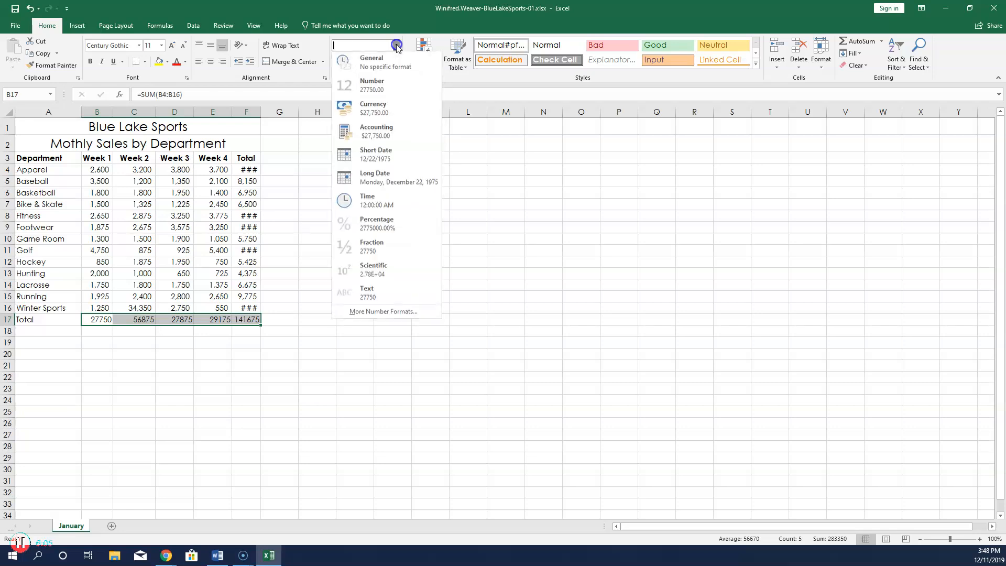
{"action": "left_click", "coordinate": [384, 135]}
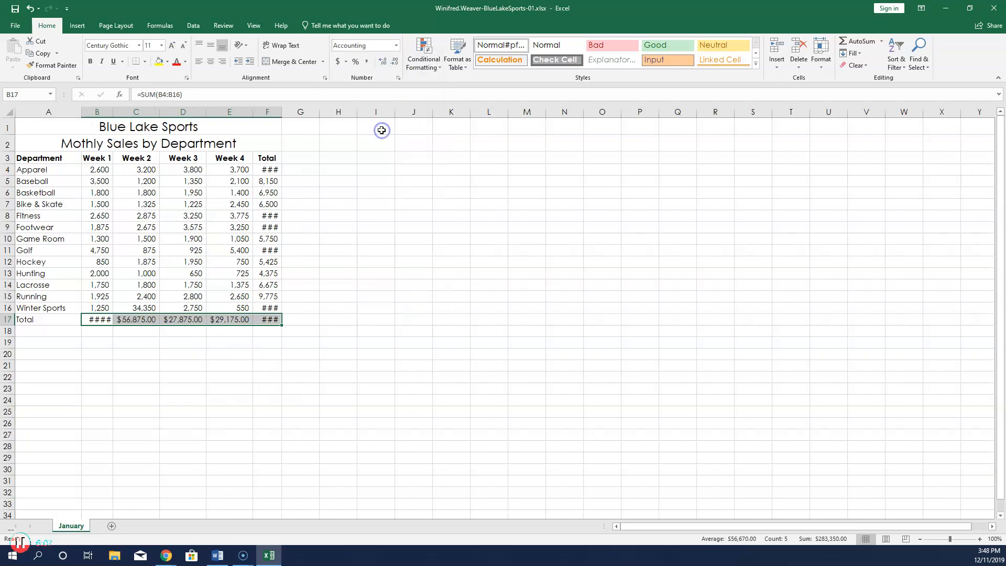
{"action": "left_click", "coordinate": [395, 61]}
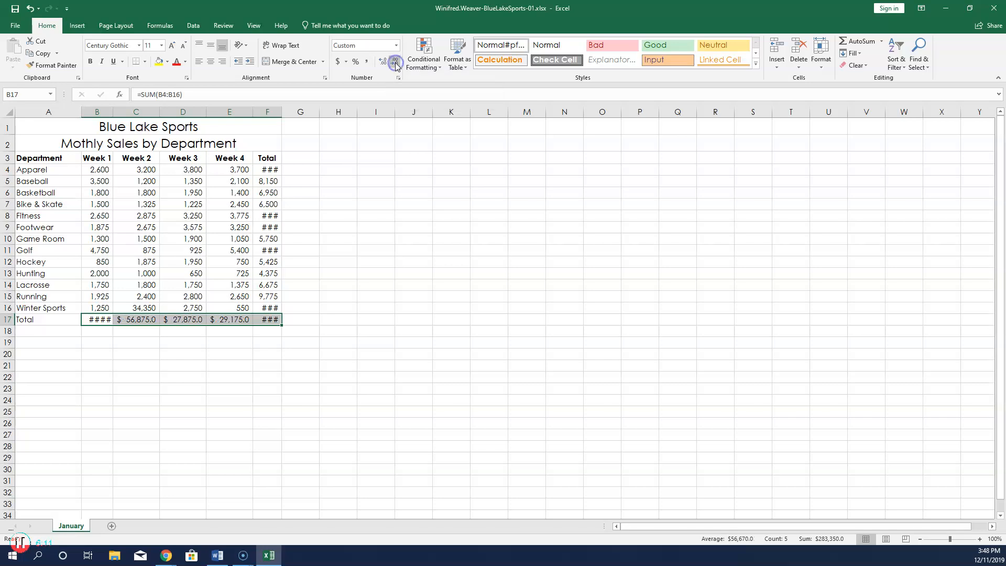
{"action": "left_click", "coordinate": [395, 62]}
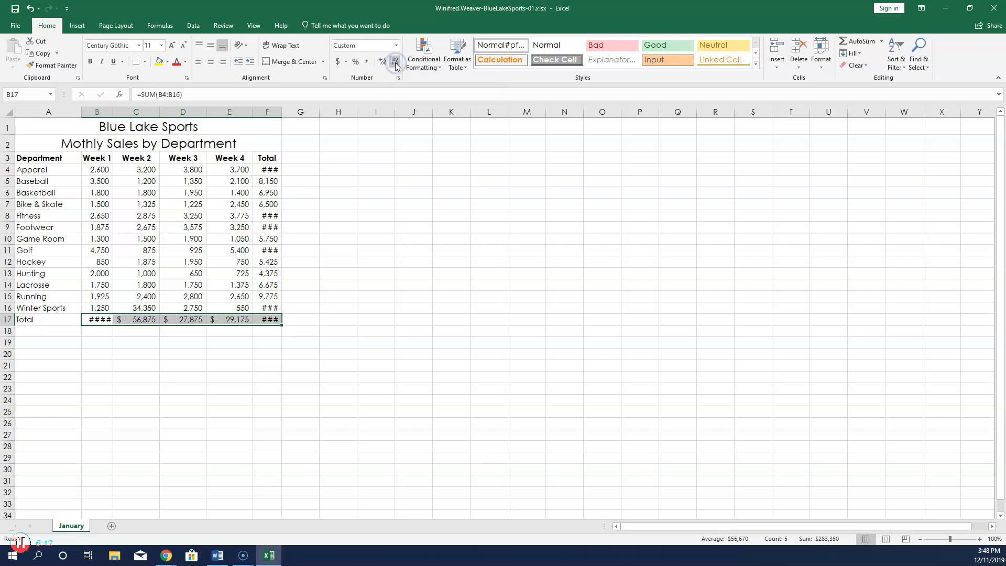
{"action": "left_click", "coordinate": [22, 545]}
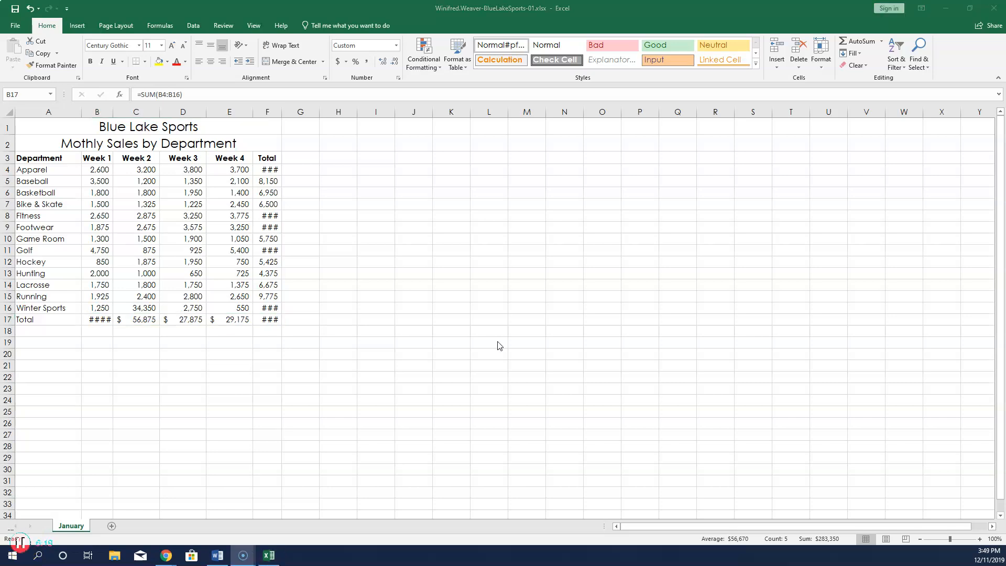
Apply All Borders to every cell of the table A3:F17.
{"action": "left_click", "coordinate": [39, 158]}
{"action": "left_click", "coordinate": [38, 157]}
{"action": "left_click_drag", "start_coordinate": [38, 158], "coordinate": [263, 321]}
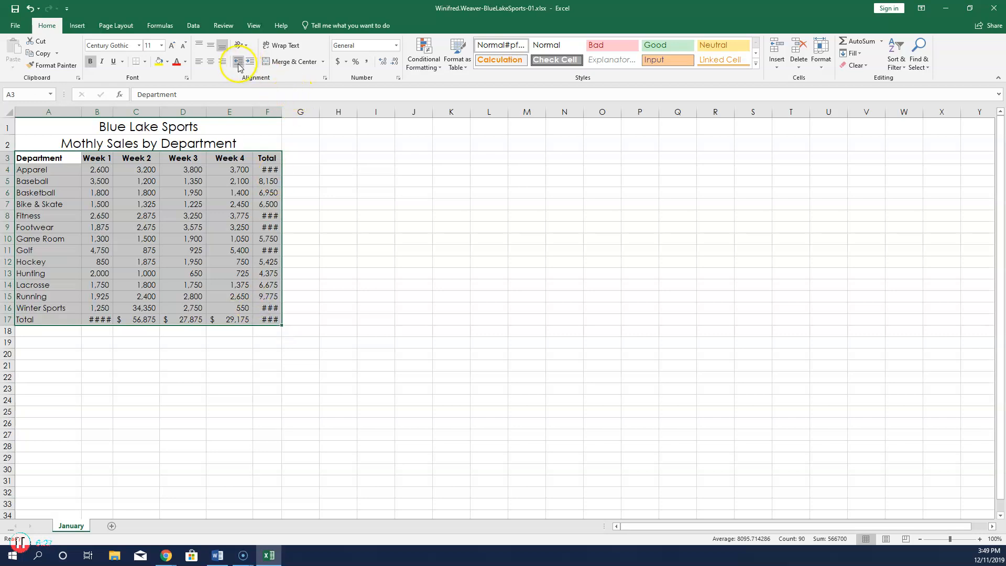
{"action": "left_click", "coordinate": [146, 62]}
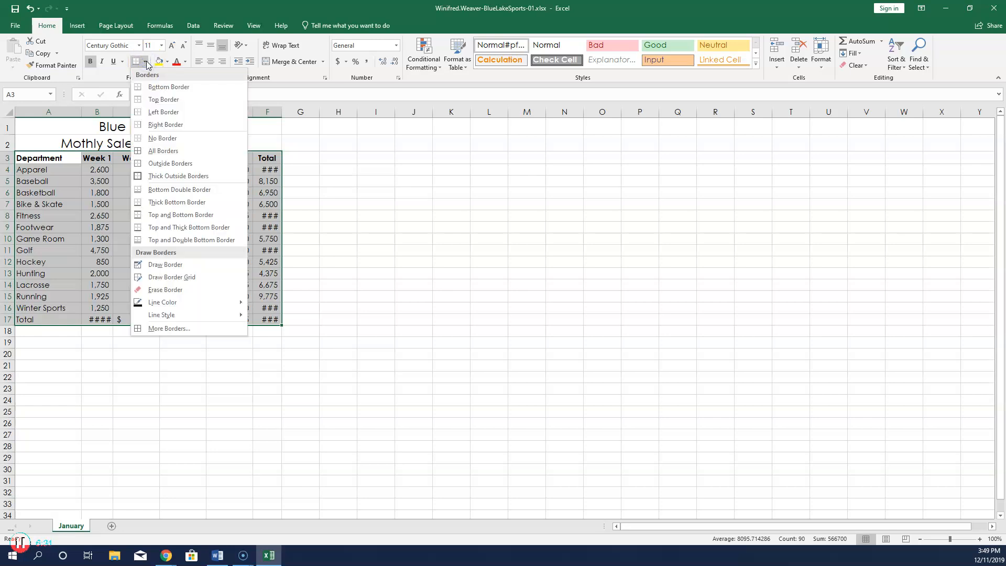
{"action": "left_click", "coordinate": [166, 152]}
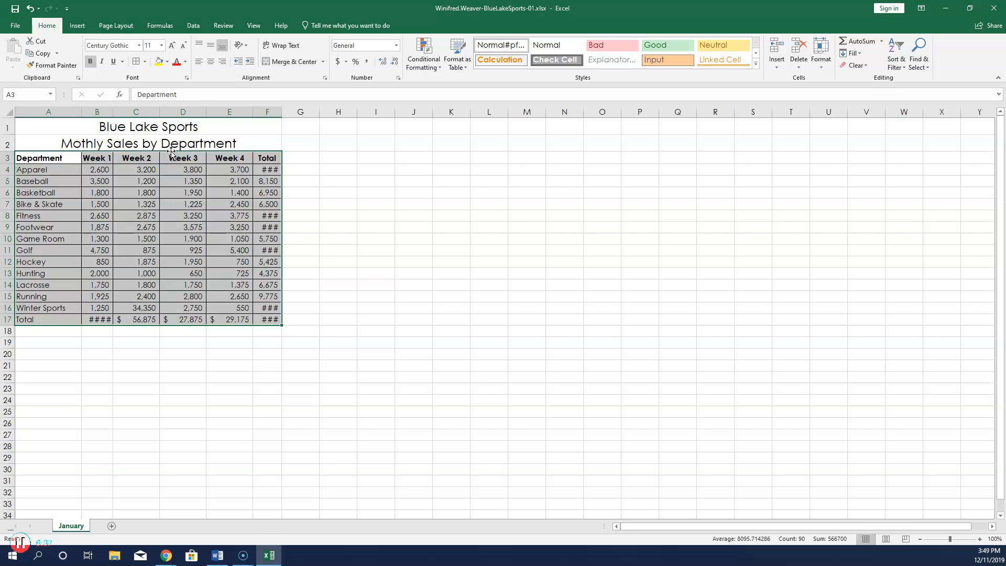
AutoFit columns B through F so totals like $141,675 display in full.
{"action": "left_click", "coordinate": [97, 110]}
{"action": "left_click_drag", "start_coordinate": [97, 111], "coordinate": [262, 108]}
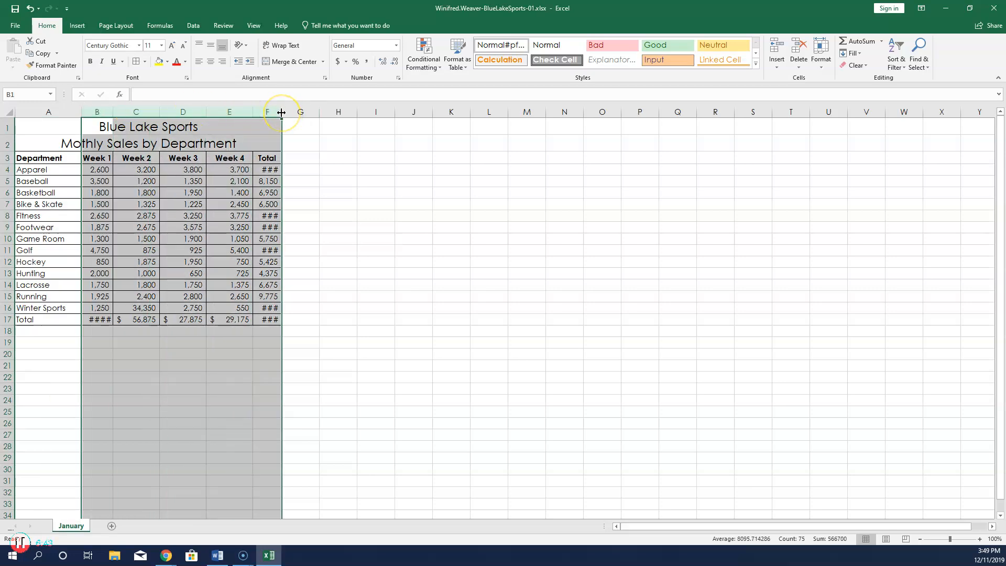
{"action": "double_click", "coordinate": [281, 112]}
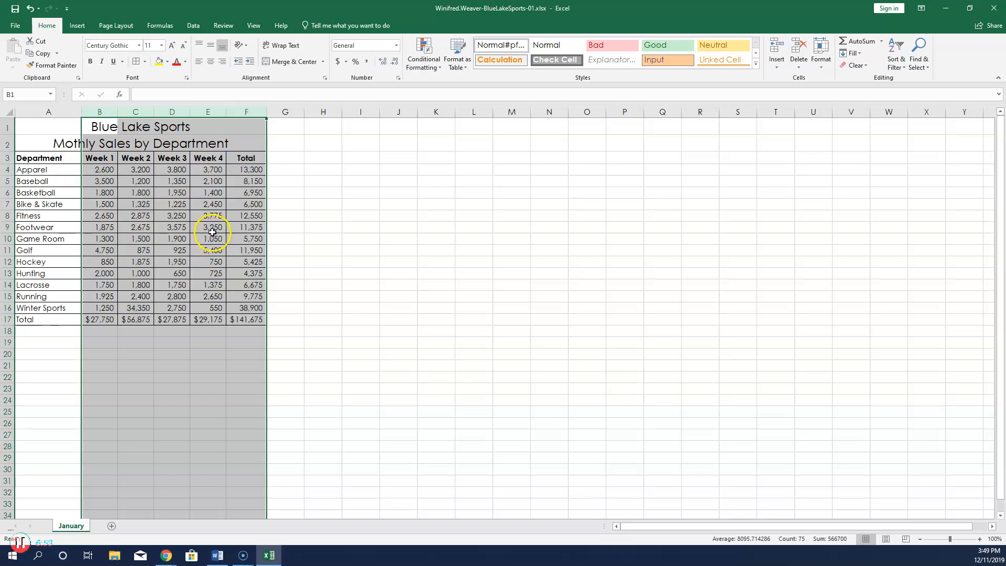
{"action": "left_click", "coordinate": [79, 25]}
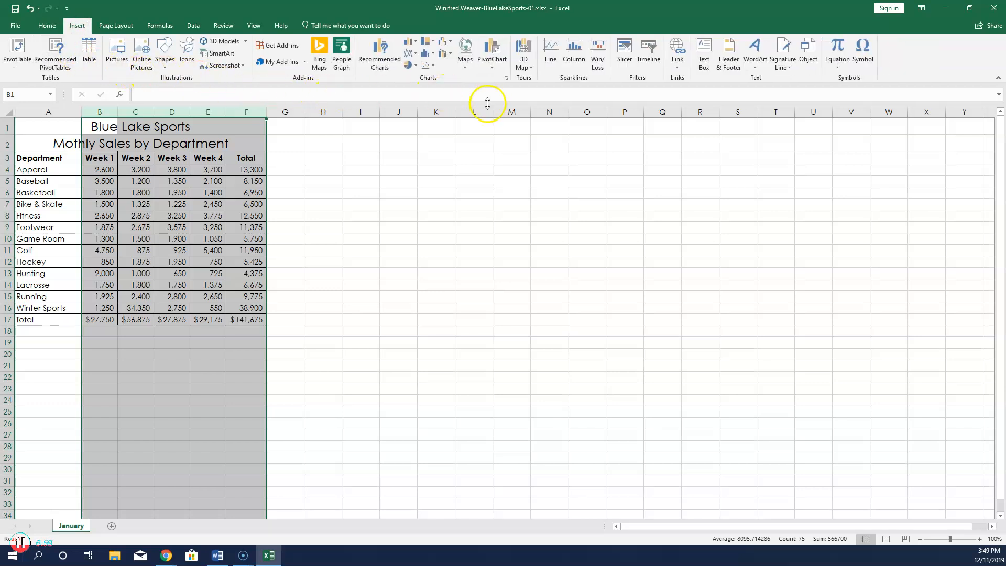
Insert the Sheet Name field into the right section of the page header.
{"action": "left_click", "coordinate": [731, 63]}
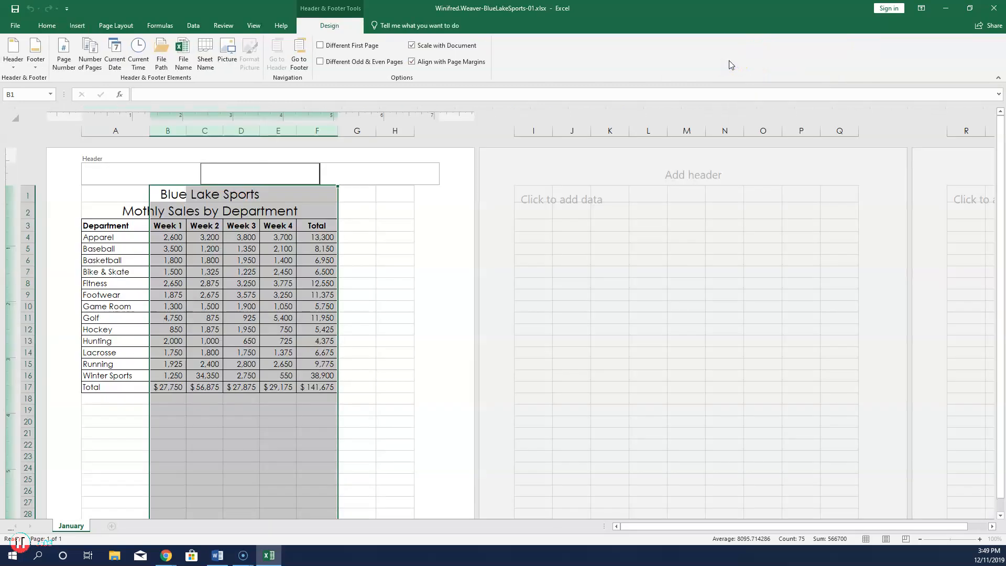
{"action": "left_click", "coordinate": [373, 170]}
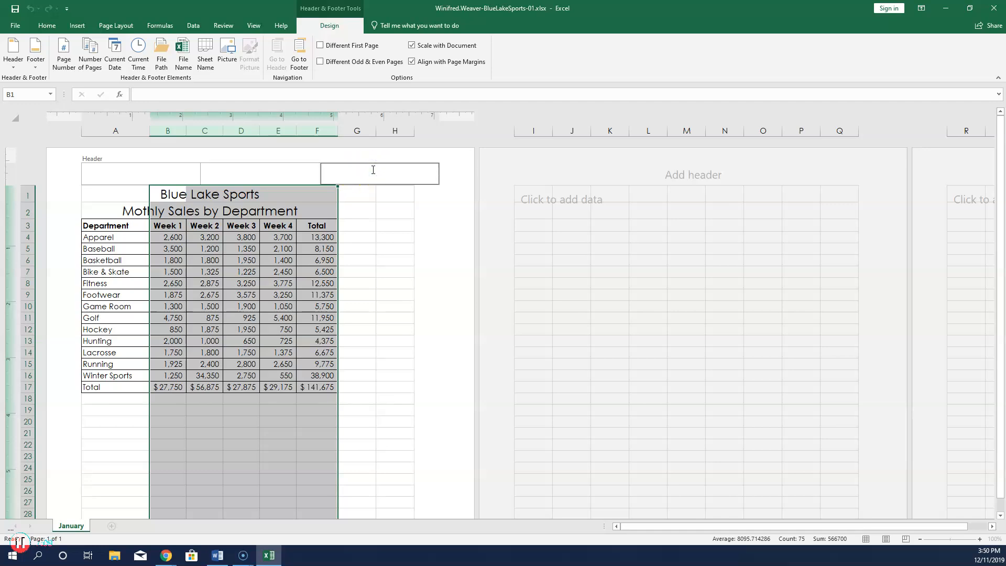
{"action": "left_click", "coordinate": [212, 58]}
{"action": "left_click", "coordinate": [208, 62]}
Type the student's name in the footer's right section and return to Normal view.
{"action": "left_click", "coordinate": [299, 63]}
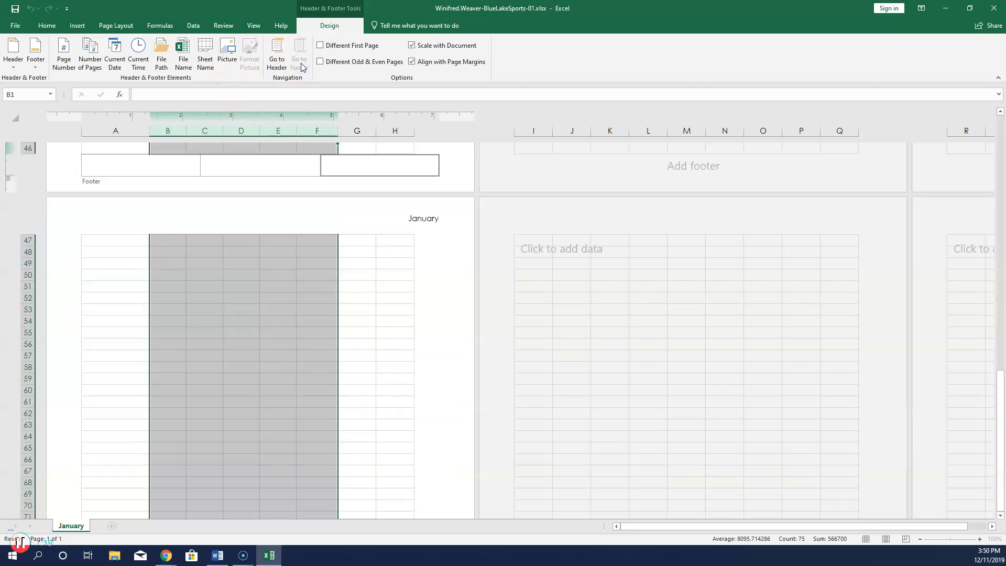
{"action": "left_click", "coordinate": [394, 167]}
{"action": "left_click", "coordinate": [381, 165]}
{"action": "left_click", "coordinate": [394, 243]}
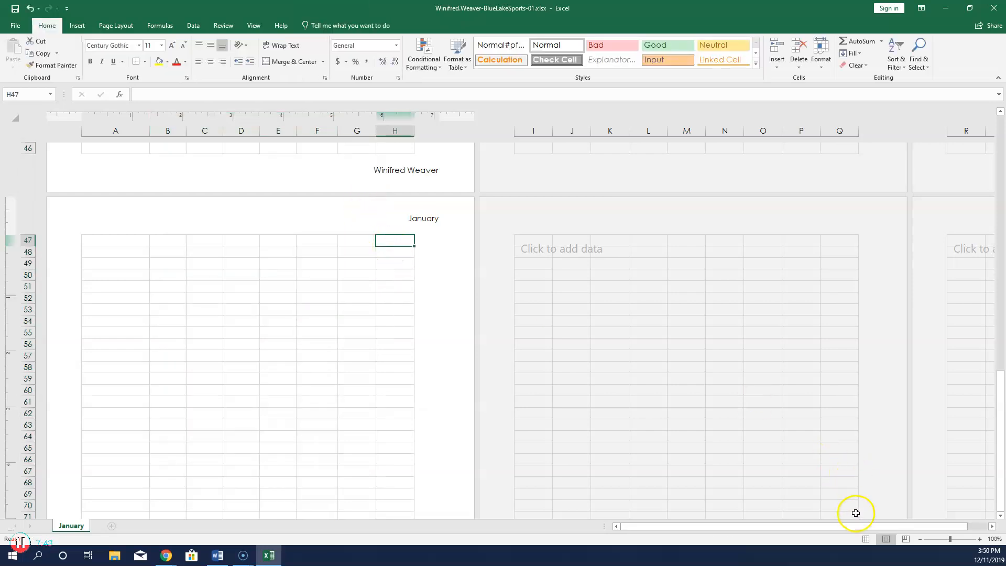
{"action": "left_click", "coordinate": [867, 539]}
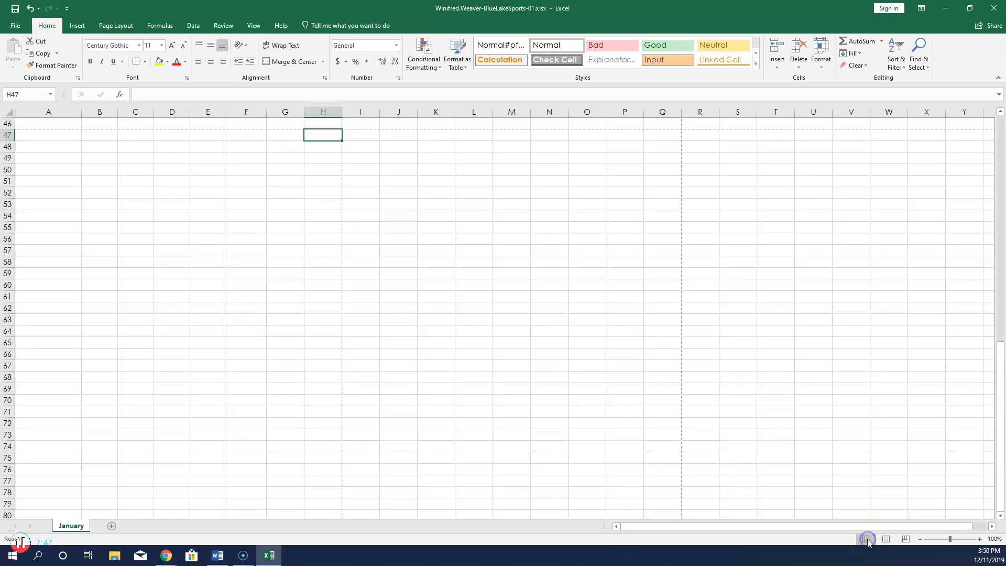
{"action": "scroll", "coordinate": [442, 337], "scroll_direction": "up", "scroll_amount": 15}
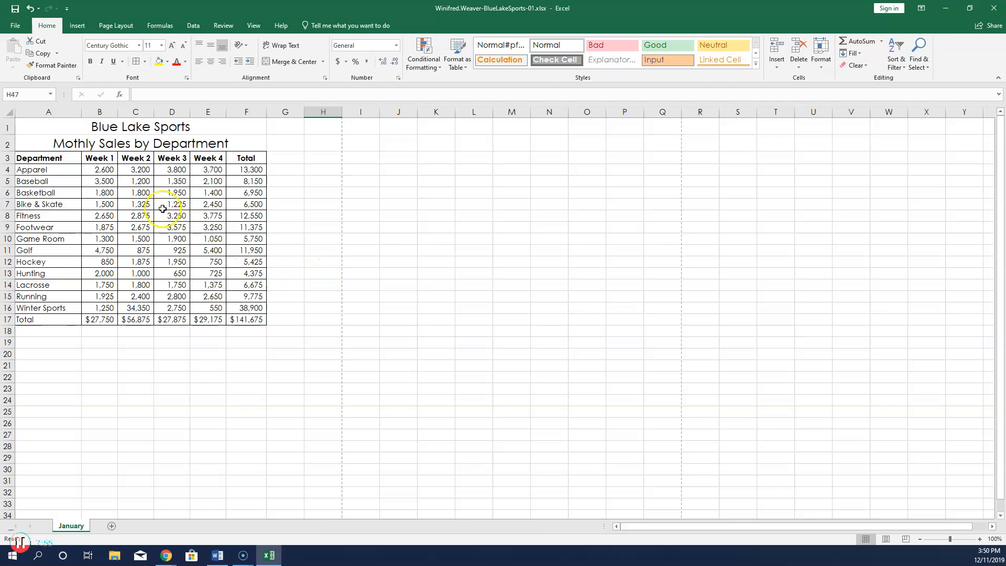
{"action": "left_click", "coordinate": [130, 27]}
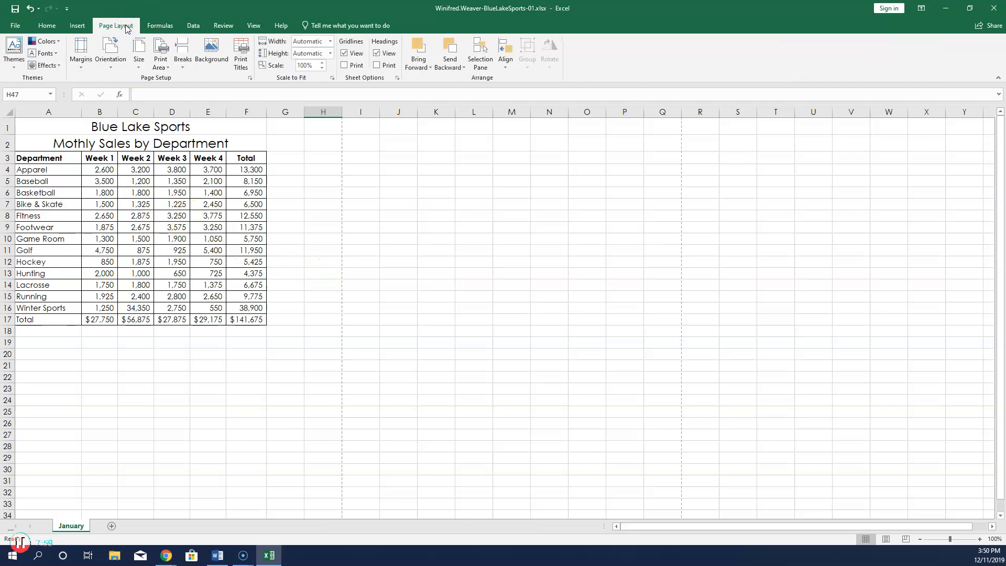
Turn on Center on page Horizontally in Page Setup's Margins settings.
{"action": "left_click", "coordinate": [250, 78]}
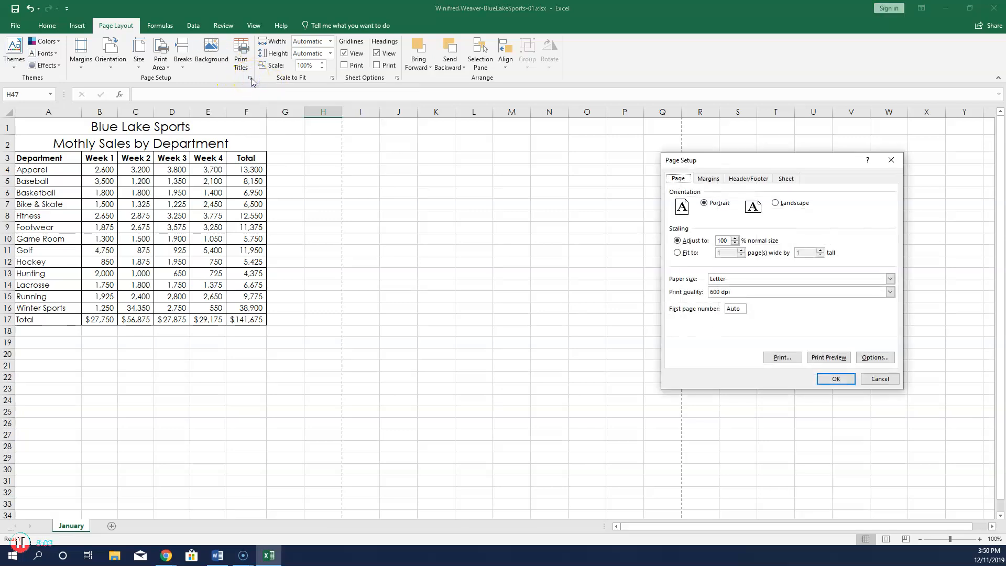
{"action": "left_click", "coordinate": [720, 181]}
{"action": "left_click", "coordinate": [684, 316]}
{"action": "left_click", "coordinate": [678, 324]}
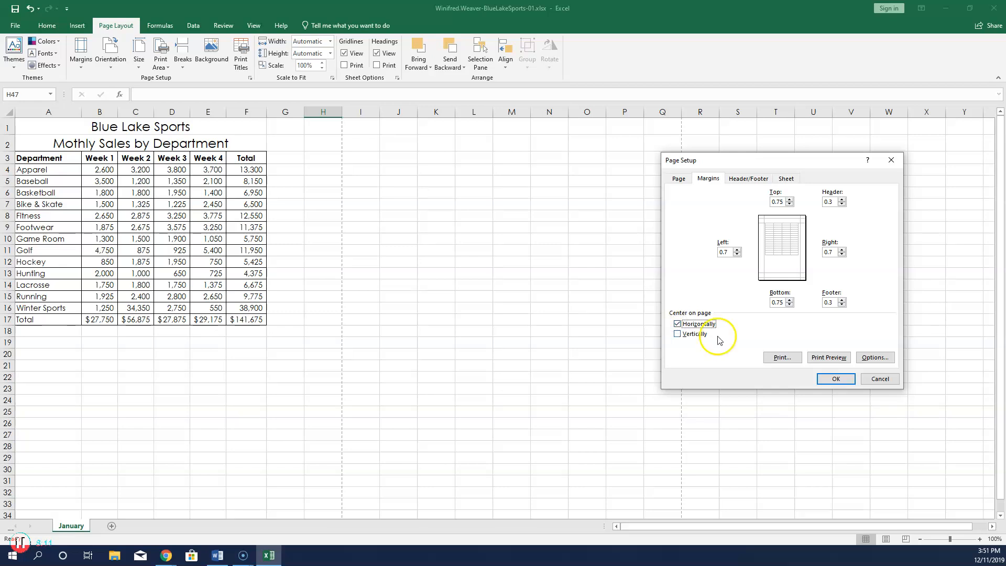
{"action": "left_click", "coordinate": [844, 379]}
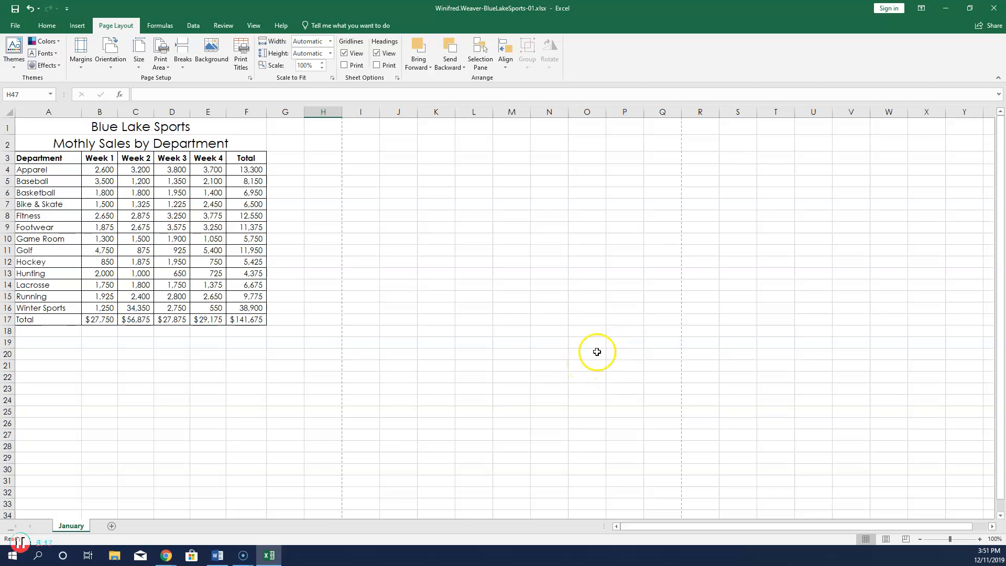
Copy the January sheet to (move to end) with Create a copy checked.
{"action": "right_click", "coordinate": [72, 526]}
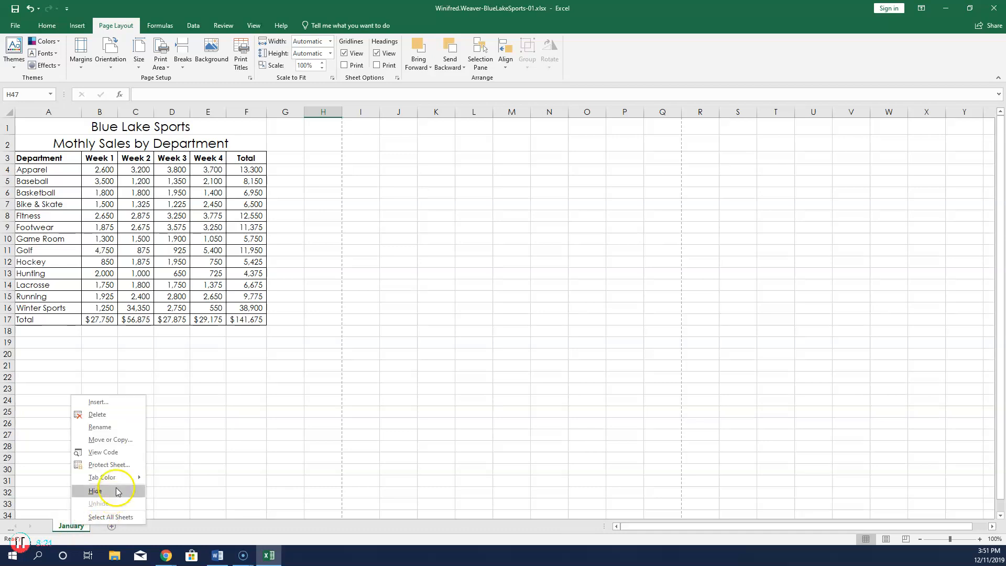
{"action": "left_click", "coordinate": [122, 441]}
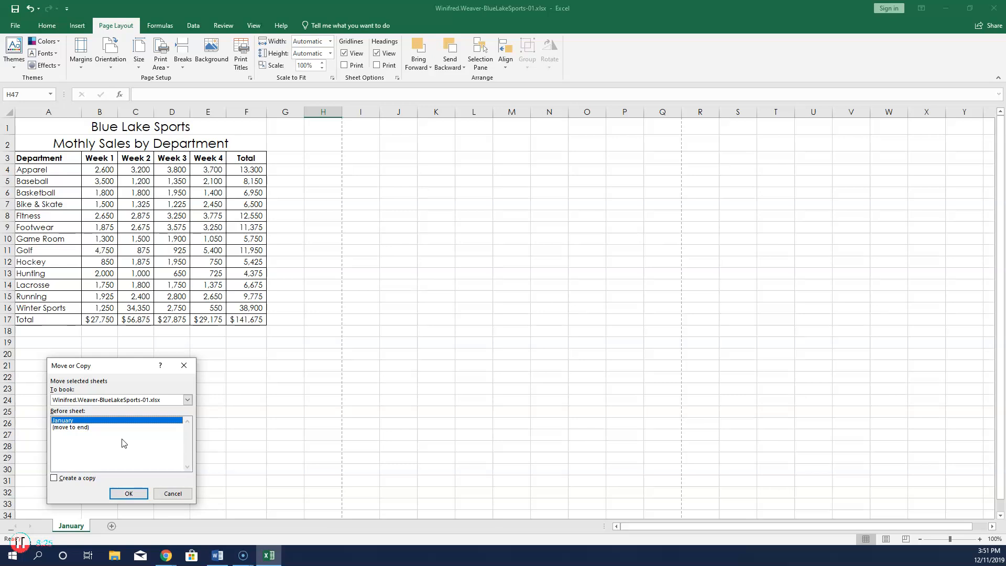
{"action": "left_click", "coordinate": [117, 442]}
{"action": "left_click", "coordinate": [54, 478]}
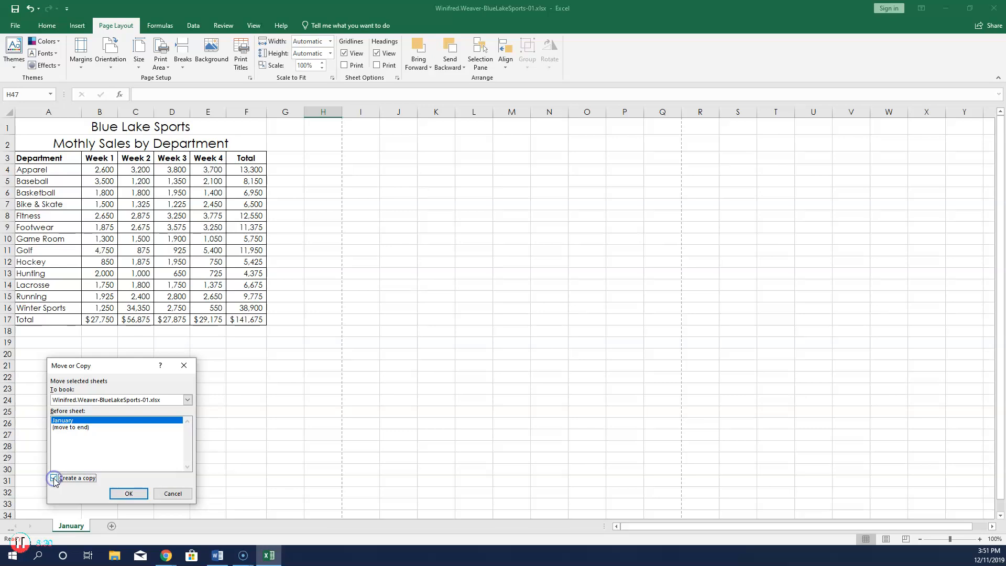
{"action": "left_click", "coordinate": [87, 429]}
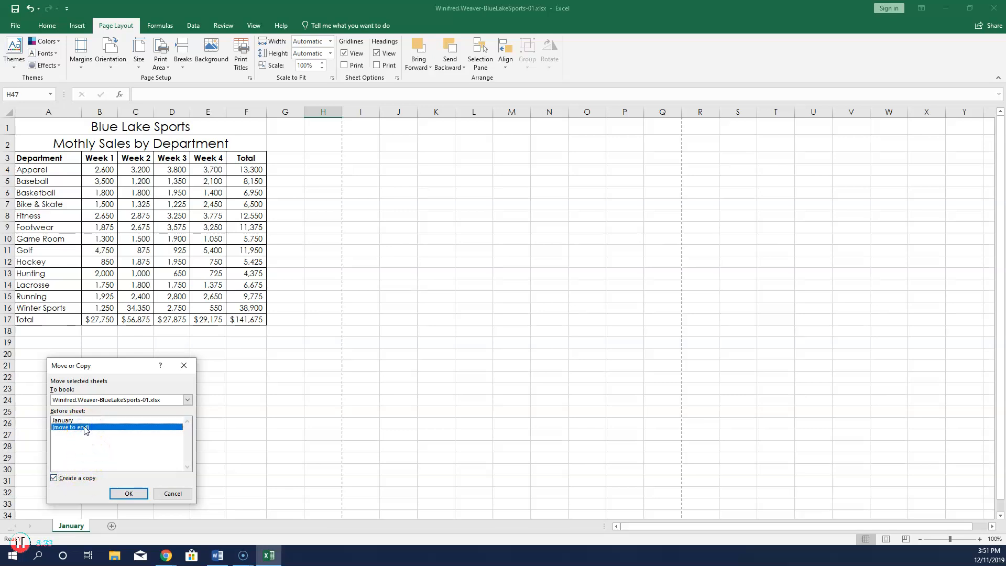
{"action": "left_click", "coordinate": [130, 491]}
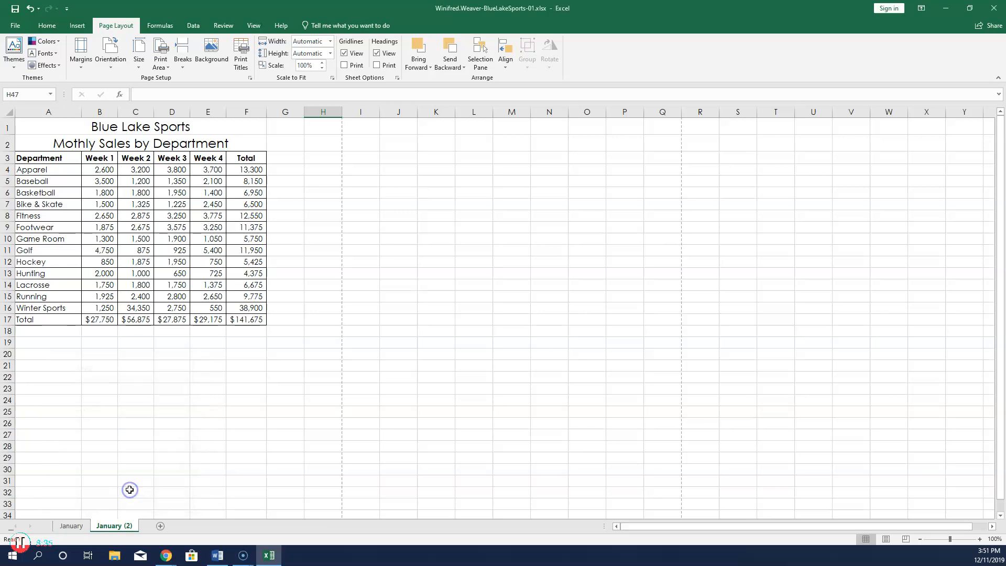
Rename the January (2) sheet to February.
{"action": "right_click", "coordinate": [129, 528]}
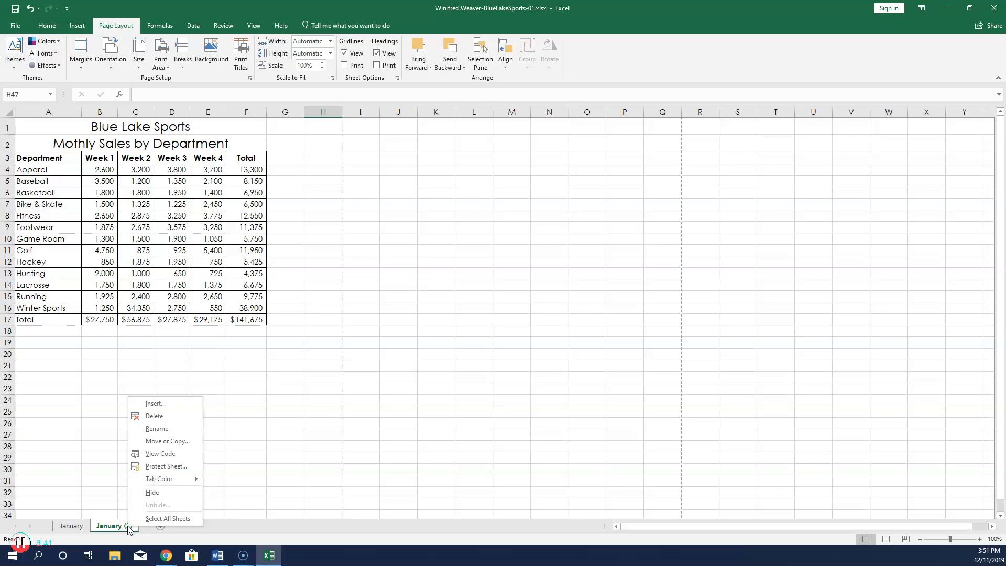
{"action": "left_click", "coordinate": [172, 429]}
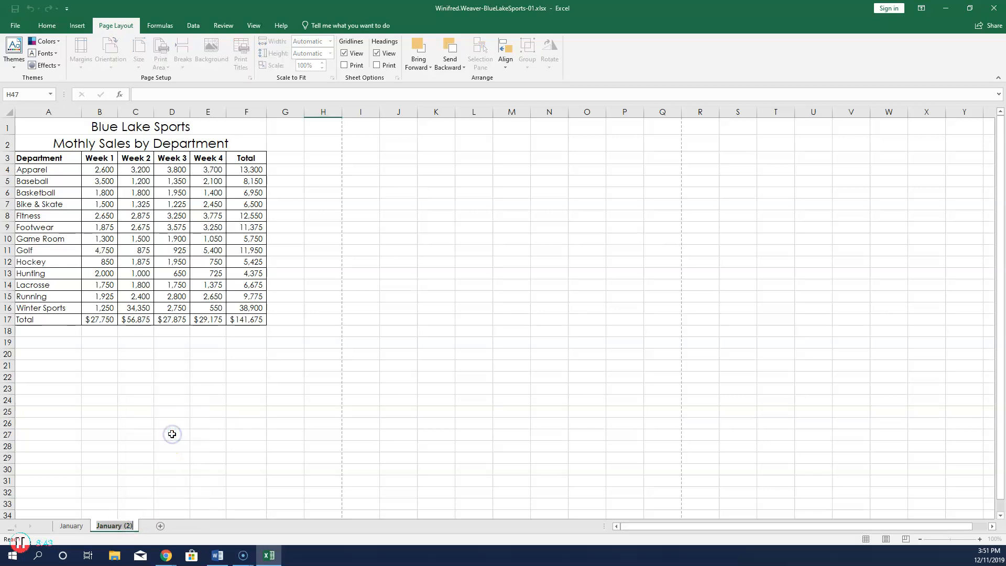
{"action": "type", "text": "F"}
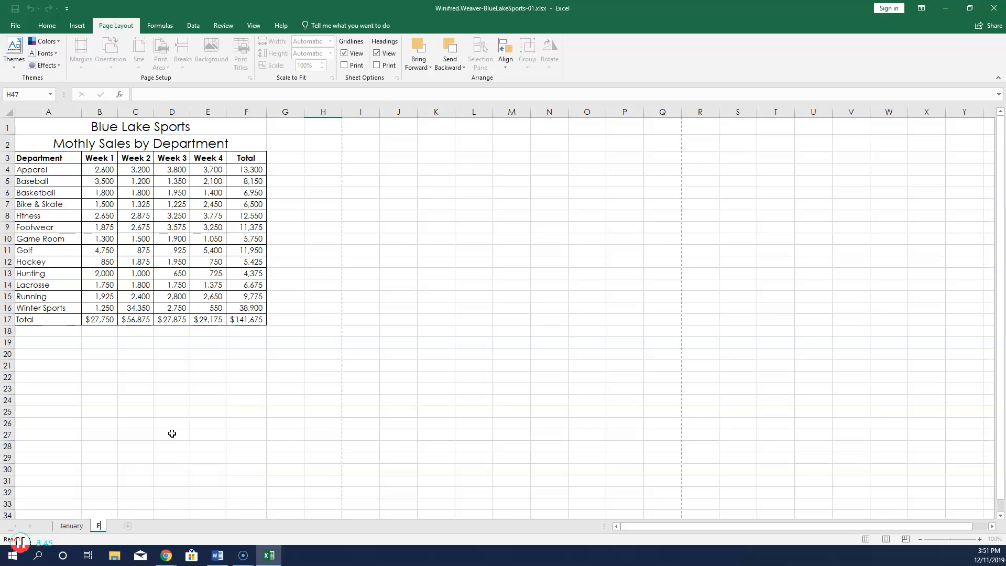
{"action": "type", "text": "ebruary"}
{"action": "key", "text": "Return"}
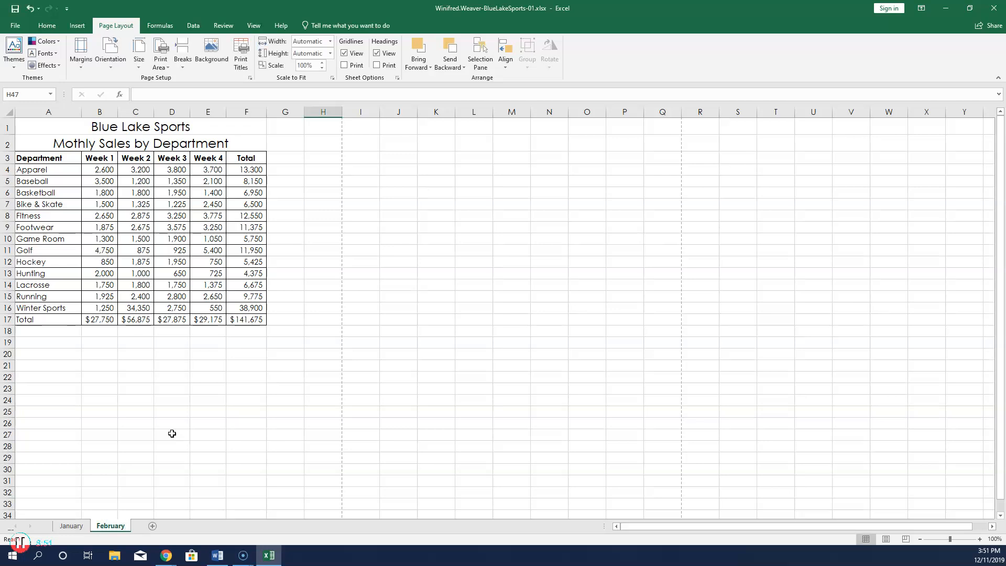
Set the February tab colour to Dark Blue, Accent 1.
{"action": "right_click", "coordinate": [121, 527]}
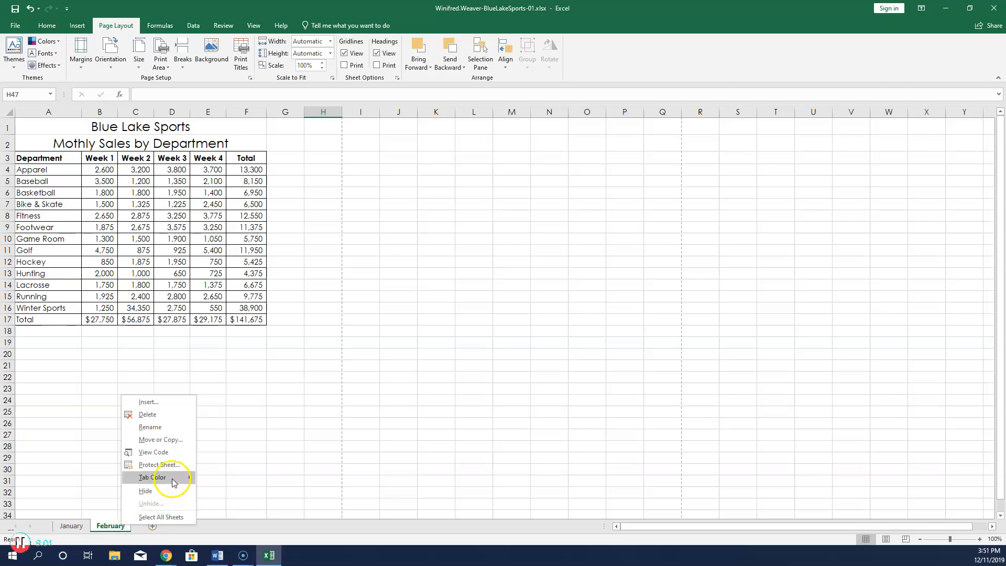
{"action": "mouse_move", "coordinate": [174, 482]}
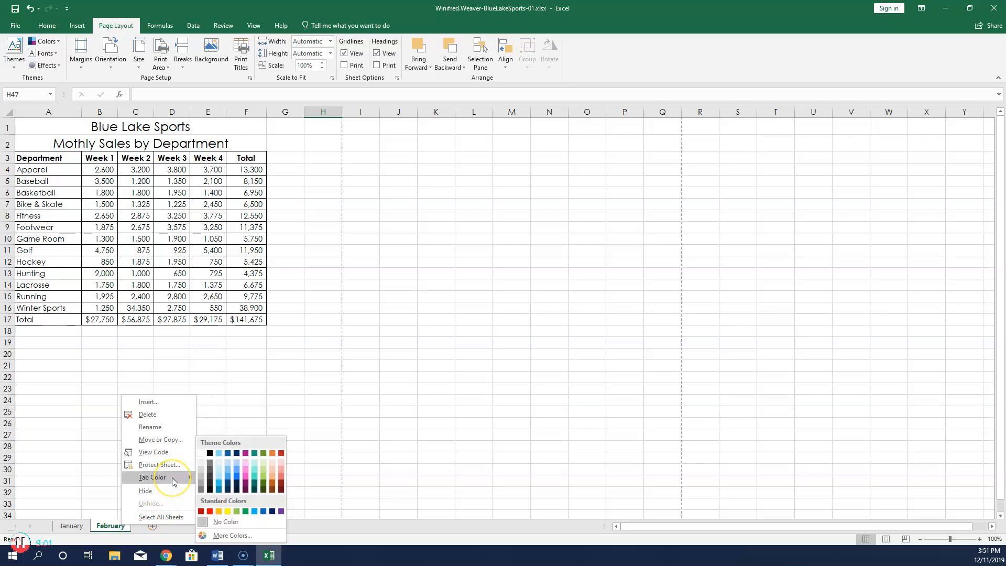
{"action": "left_click", "coordinate": [237, 454]}
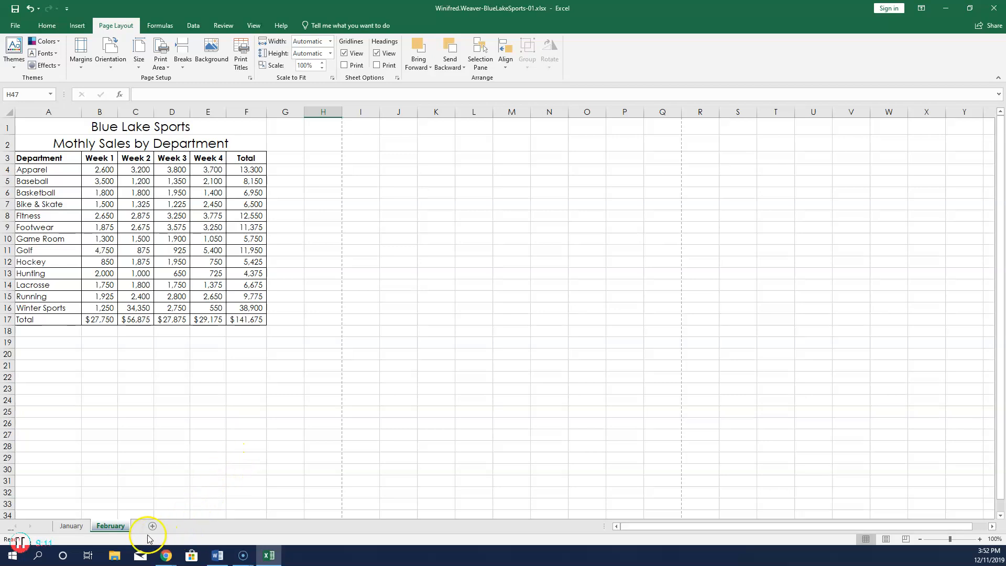
Clear the February weekly figures in B4:E16, go to A1, then switch to January.
{"action": "left_click", "coordinate": [103, 169]}
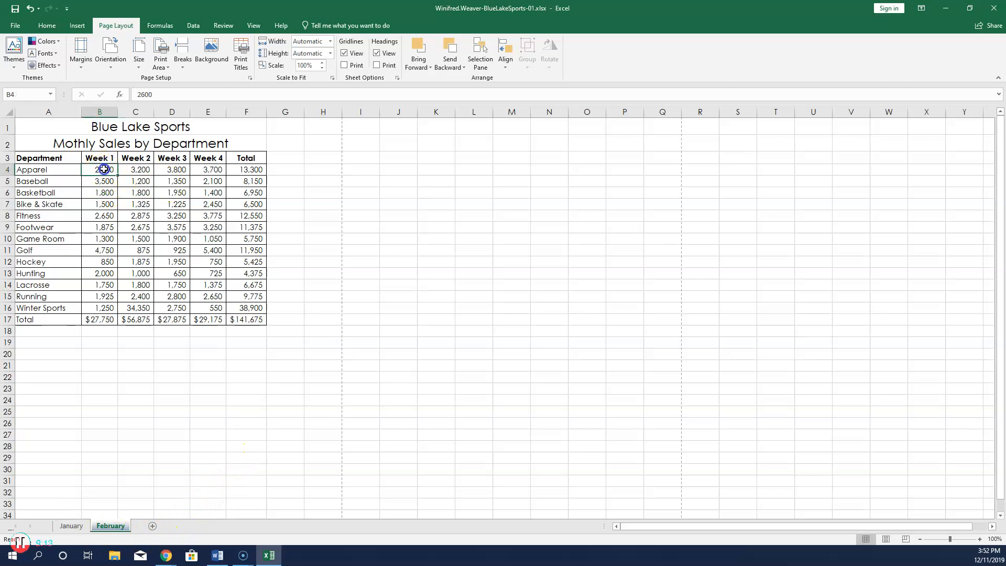
{"action": "left_click_drag", "start_coordinate": [104, 169], "coordinate": [202, 305]}
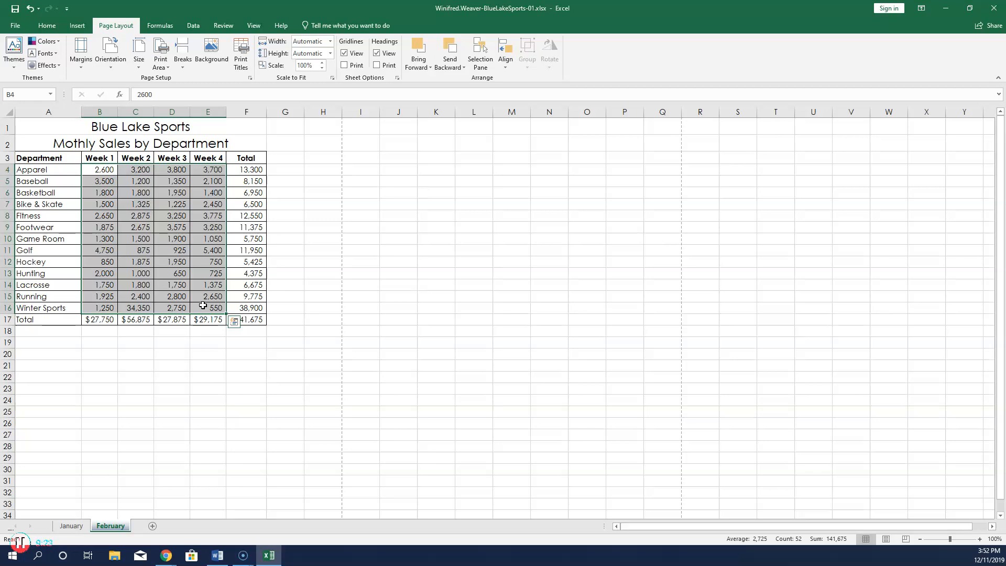
{"action": "key", "text": "Delete"}
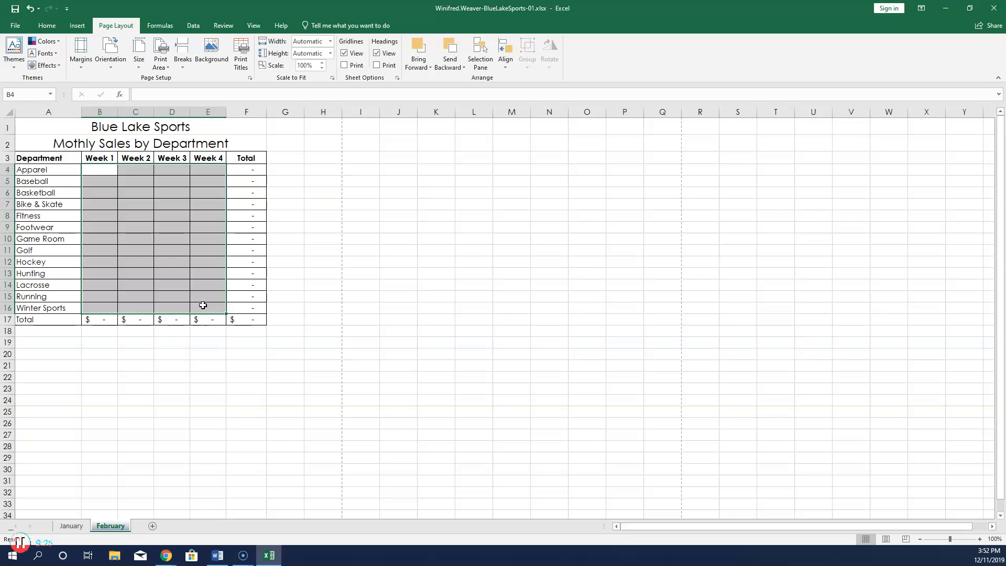
{"action": "key", "text": "ctrl+Home"}
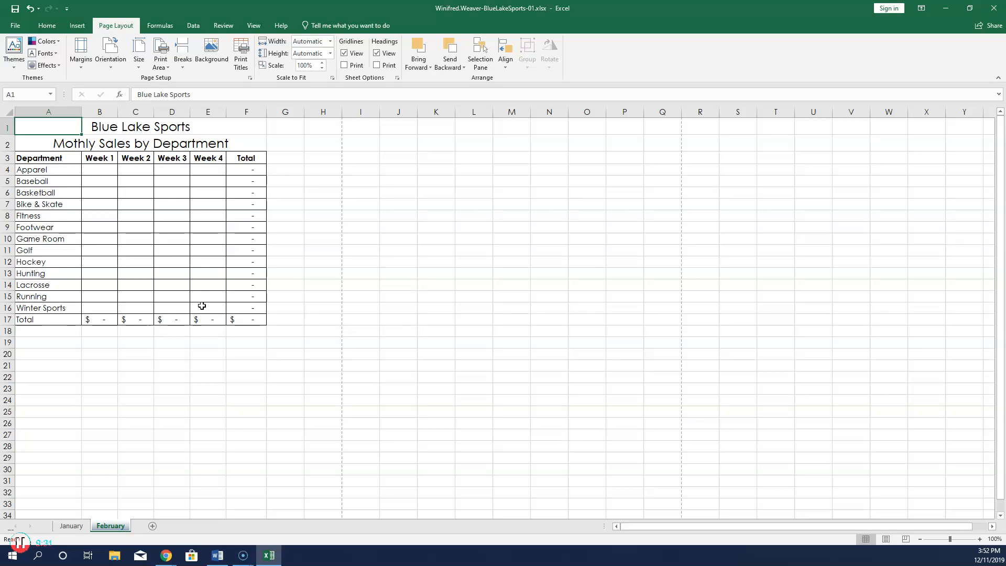
{"action": "left_click", "coordinate": [76, 526]}
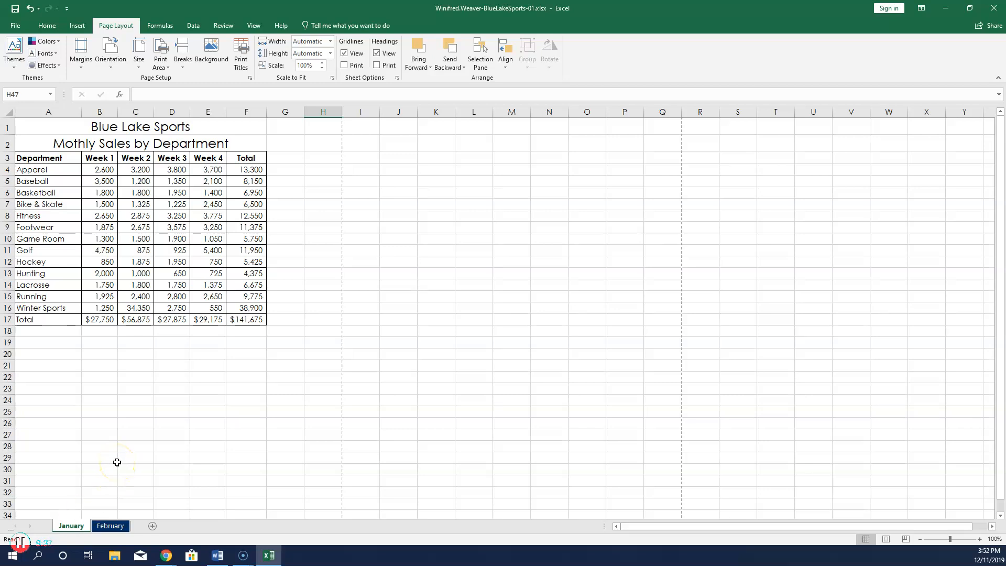
{"action": "key", "text": "ctrl+Home"}
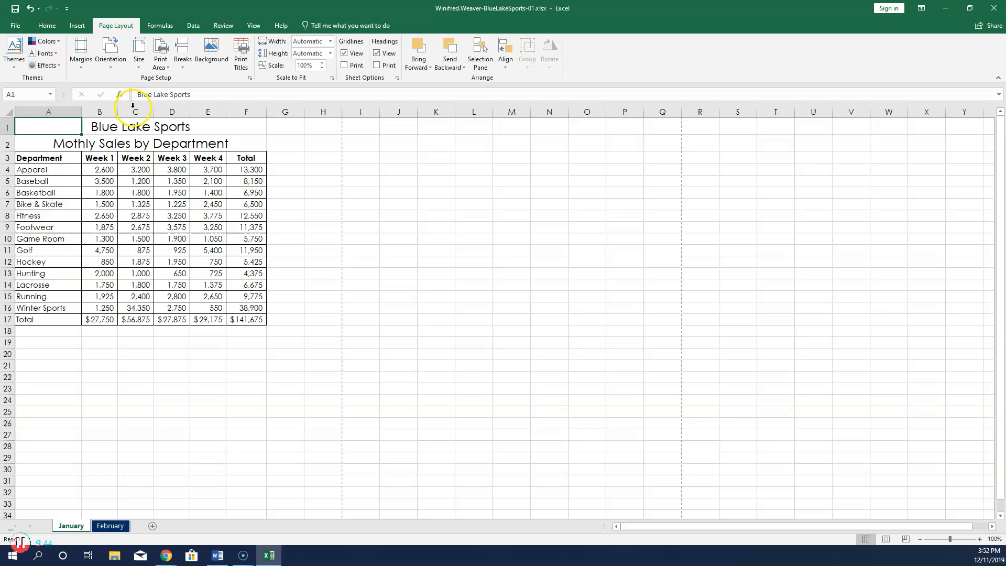
{"action": "left_click", "coordinate": [45, 25]}
{"action": "left_click", "coordinate": [19, 26]}
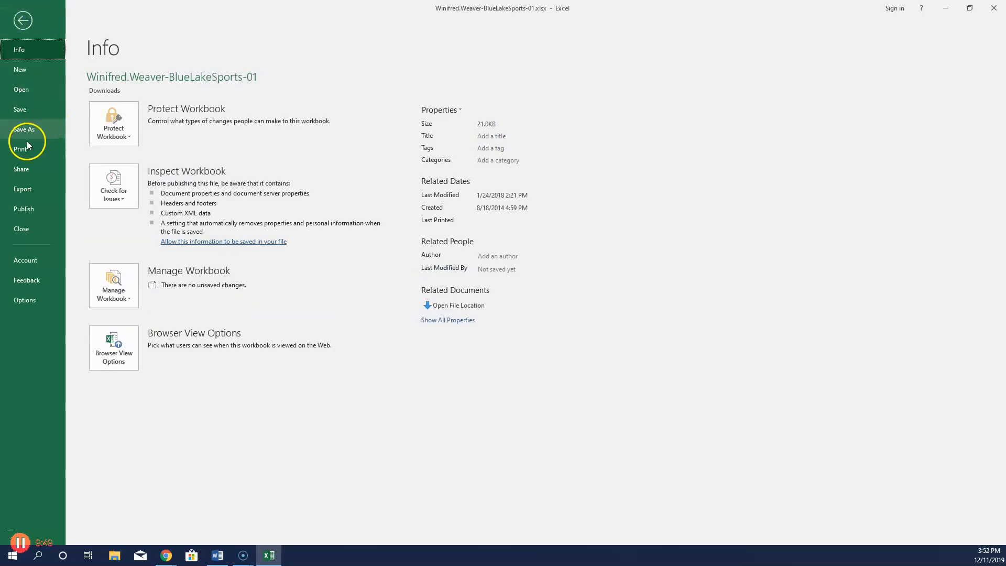
{"action": "left_click", "coordinate": [22, 149]}
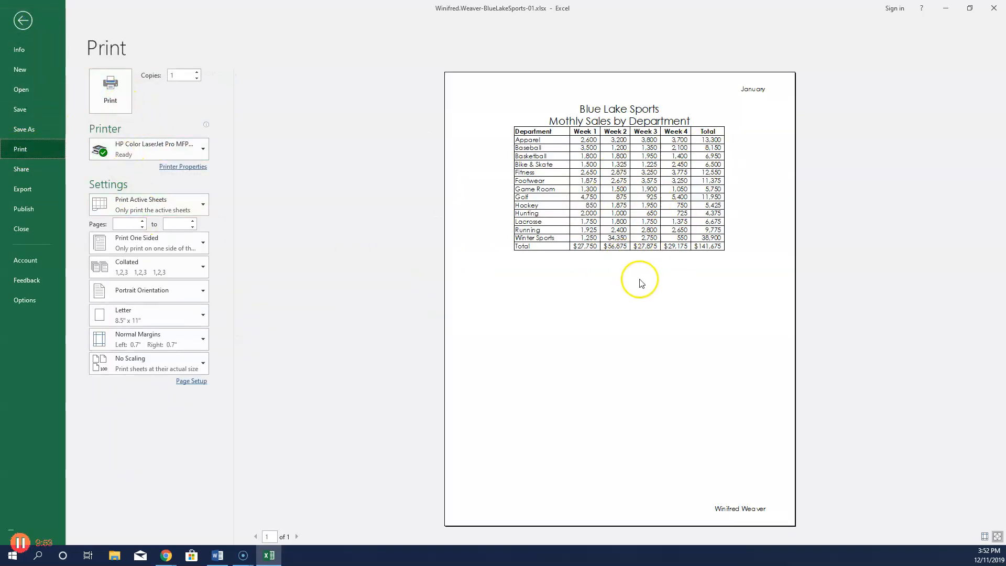
{"action": "left_click", "coordinate": [24, 21]}
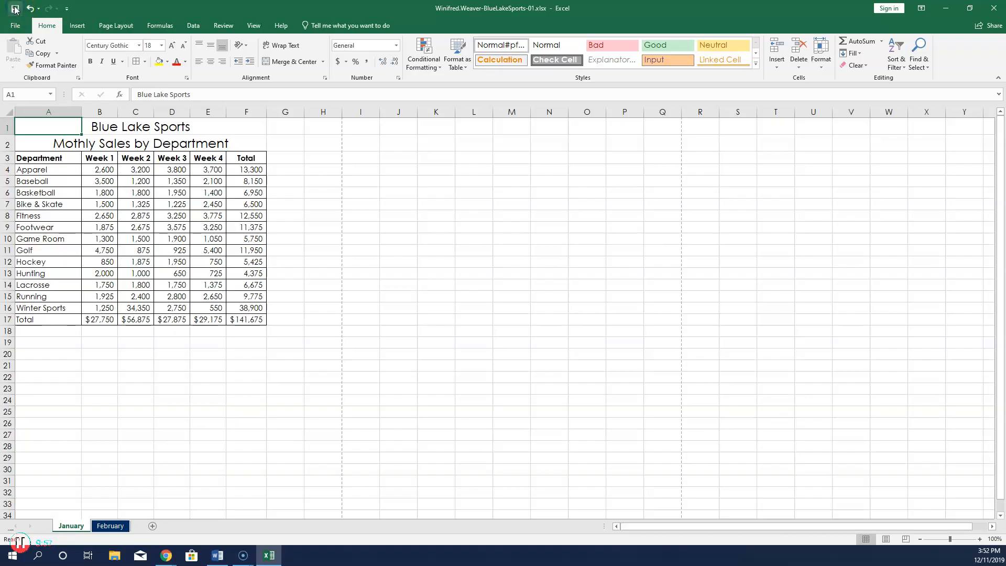
Upload BlueLakeSports-01 from Downloads to the SIMnet assignment and submit it.
{"action": "left_click", "coordinate": [947, 8]}
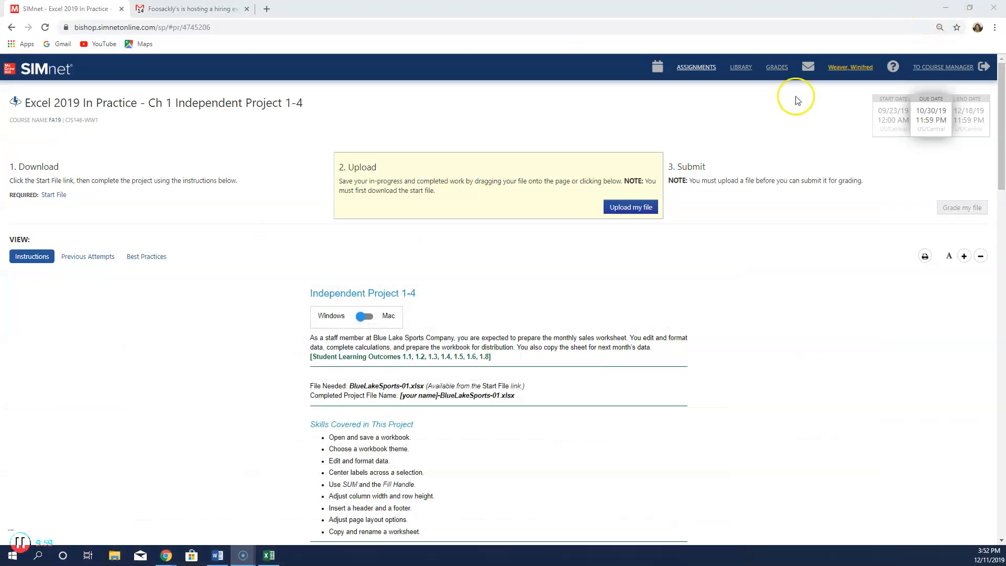
{"action": "left_click", "coordinate": [634, 207]}
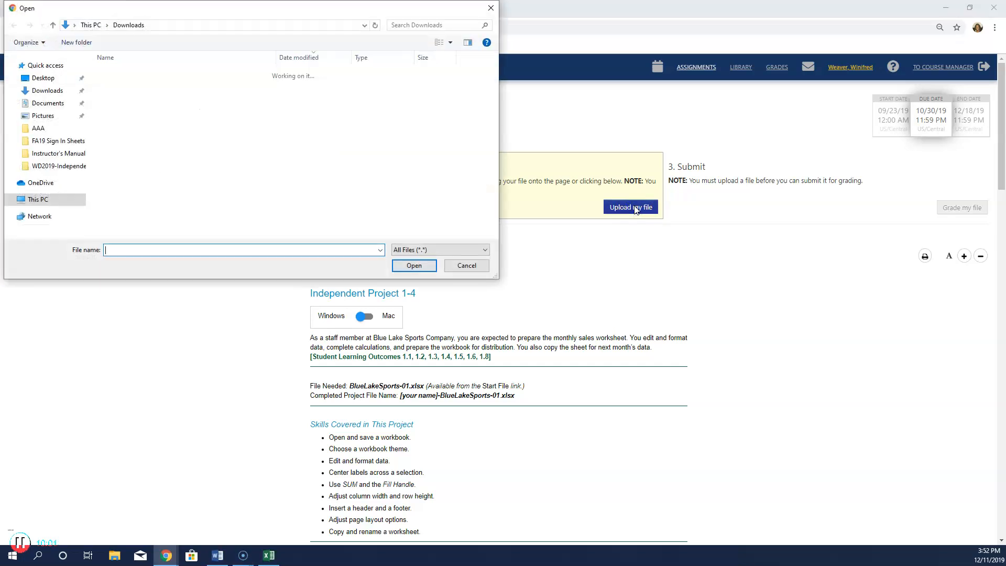
{"action": "left_click", "coordinate": [168, 87]}
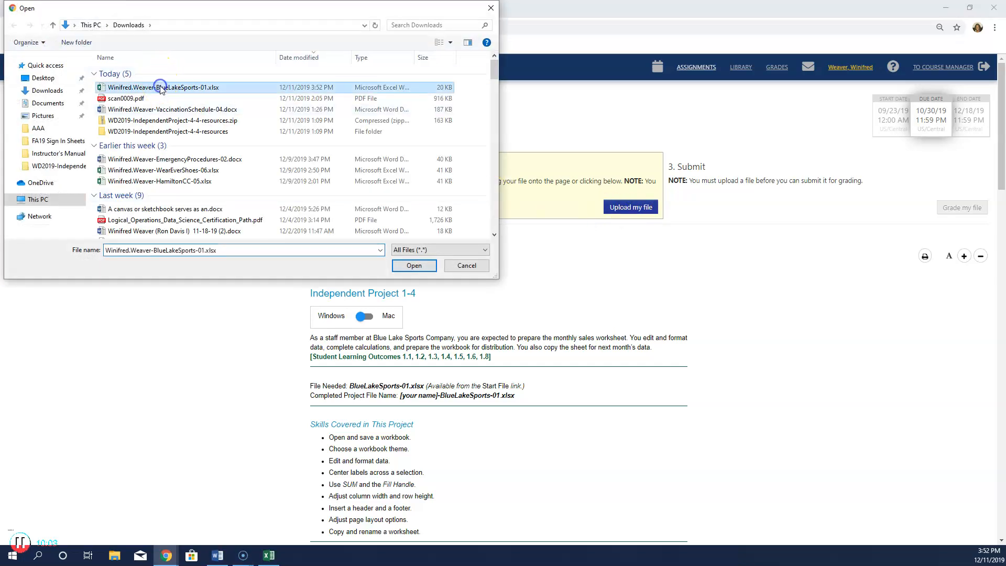
{"action": "left_click", "coordinate": [419, 267]}
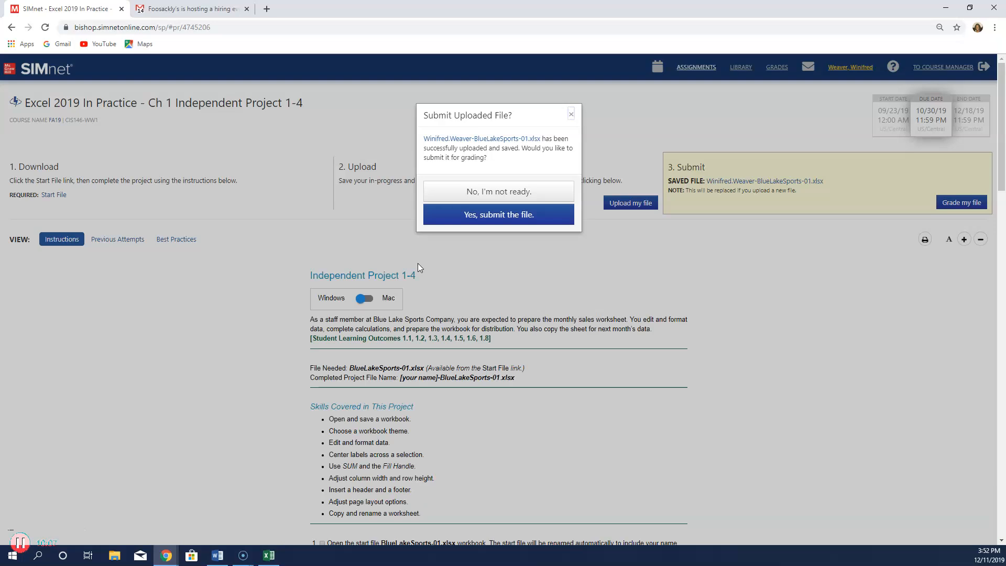
{"action": "left_click", "coordinate": [497, 213]}
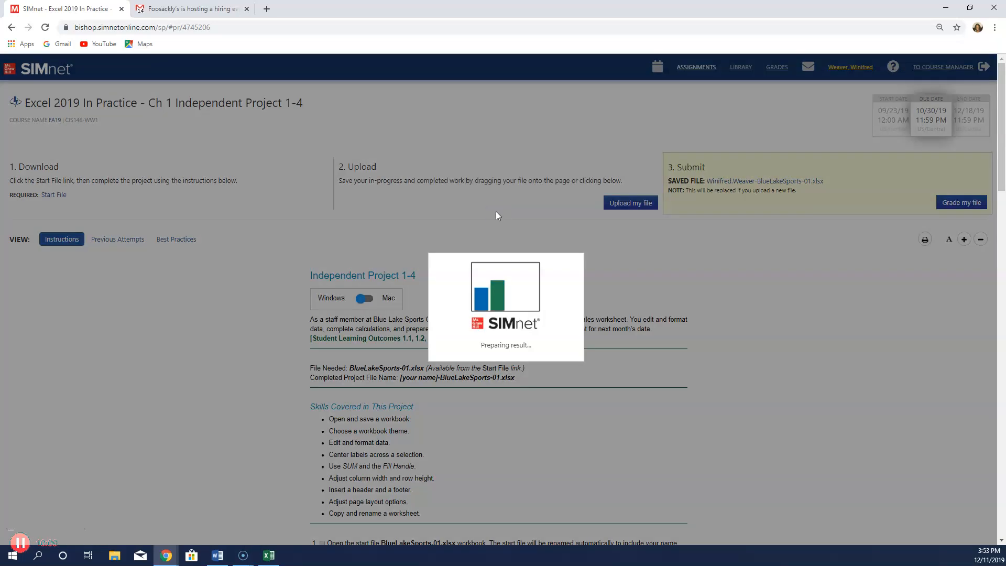